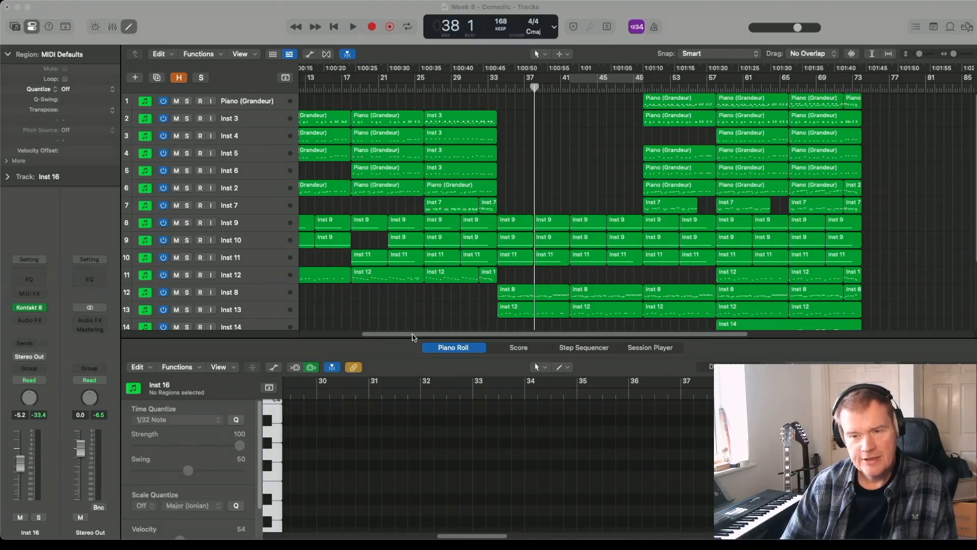
- Set a cycle range over bars 34 to 49 in the arrangement
scroll(389, 209, down, 2)
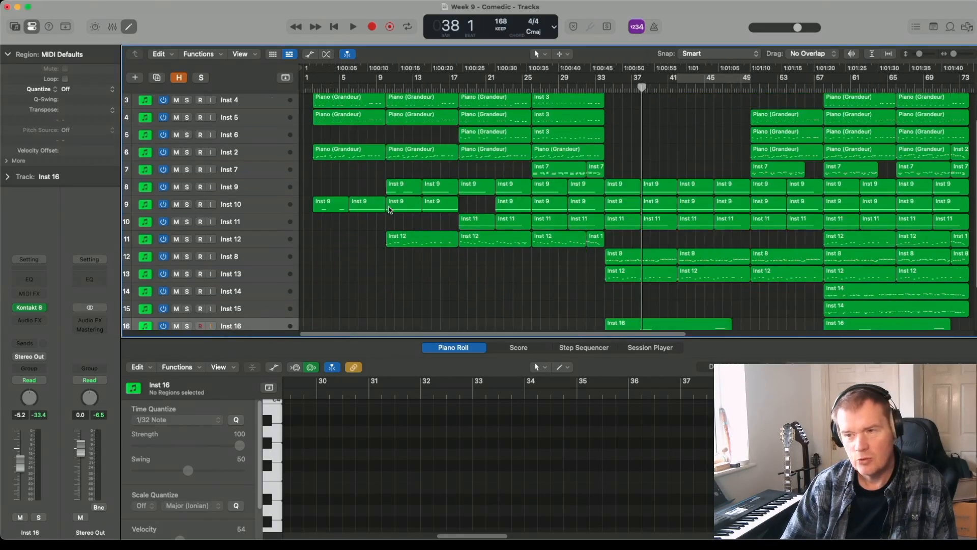
scroll(390, 210, up, 2)
scroll(390, 209, down, 3)
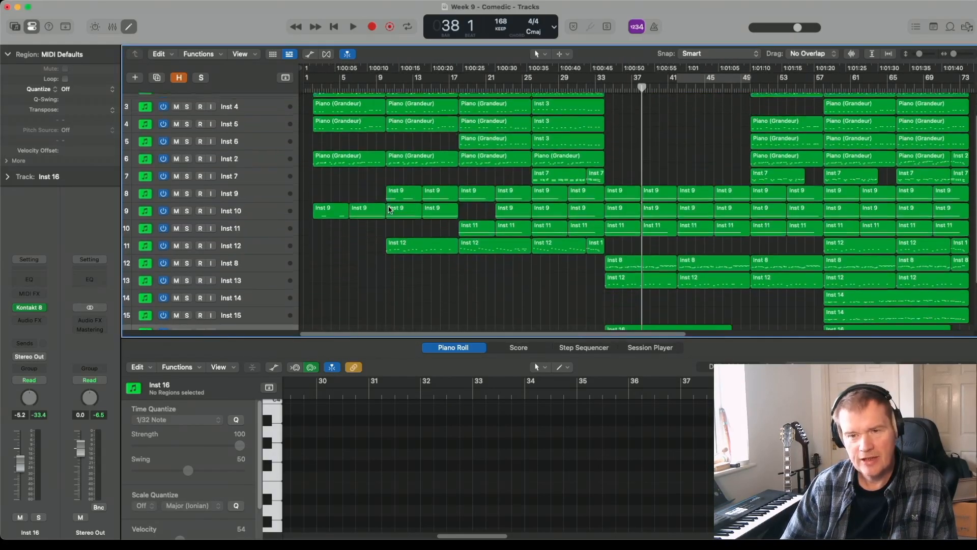
scroll(390, 209, up, 3)
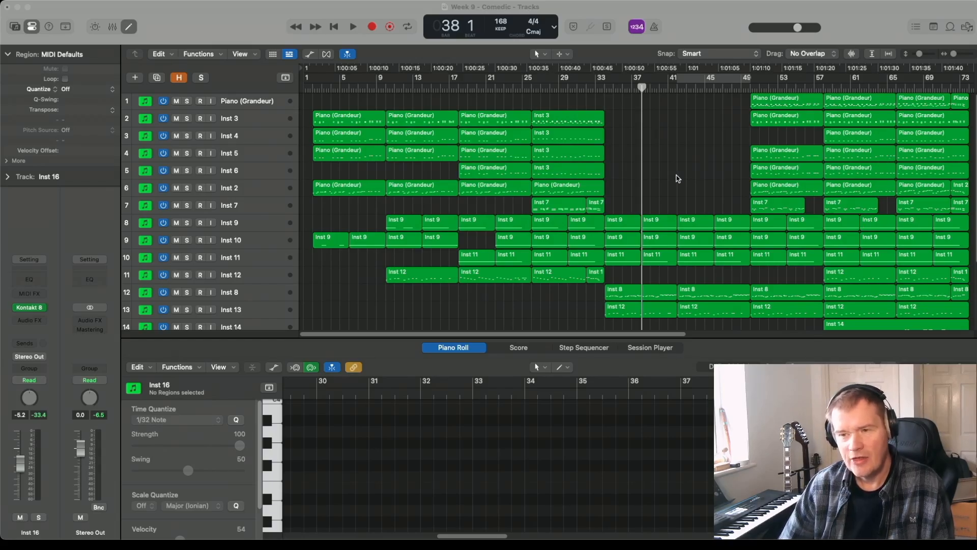
scroll(678, 178, down, 5)
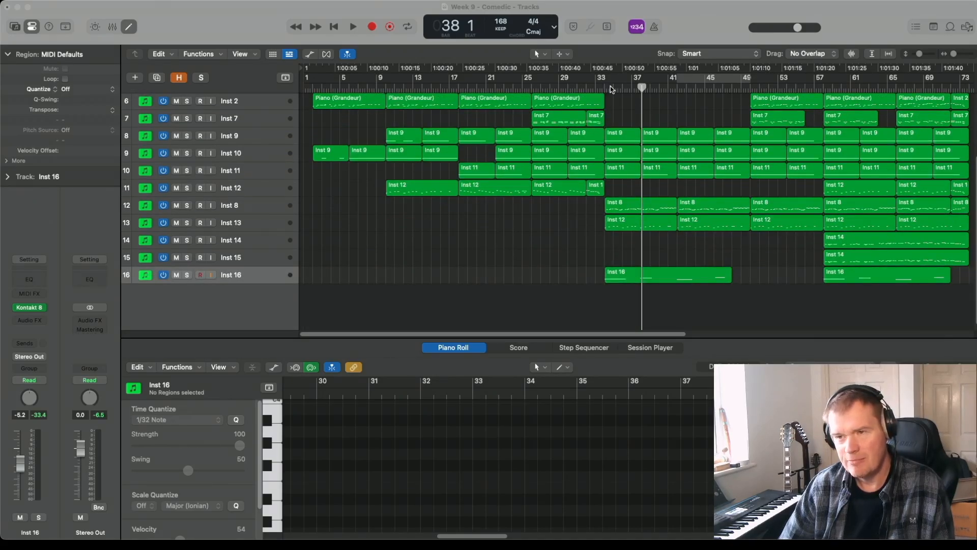
drag(610, 79, 741, 87)
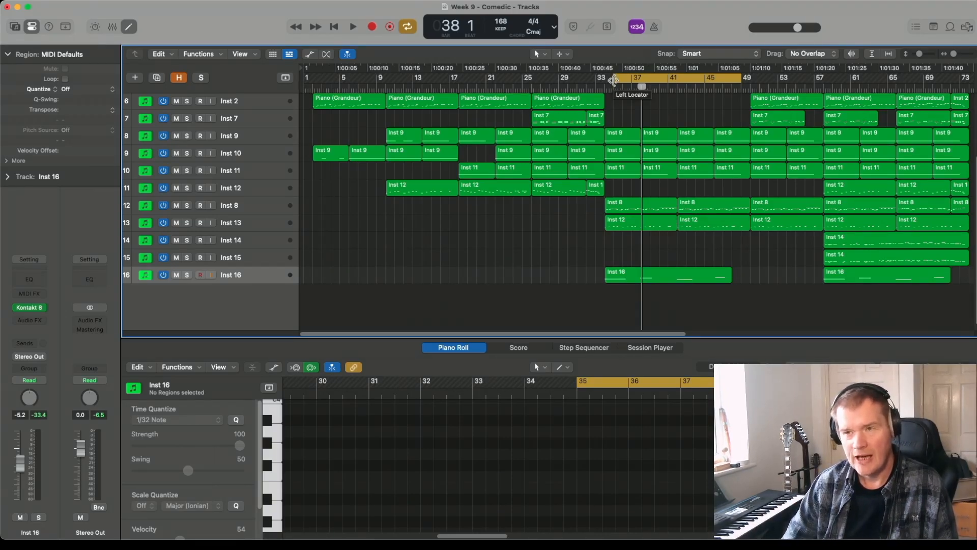
drag(614, 80, 605, 82)
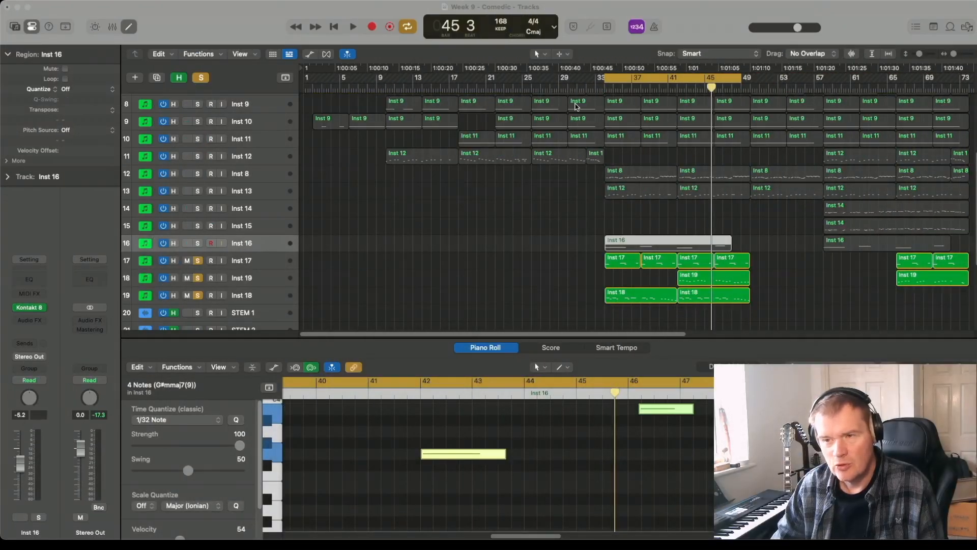
- Leave only Inst 17 soloed by unsoloing Inst 19 and Inst 18, and listen to it within the cycle range
click(275, 264)
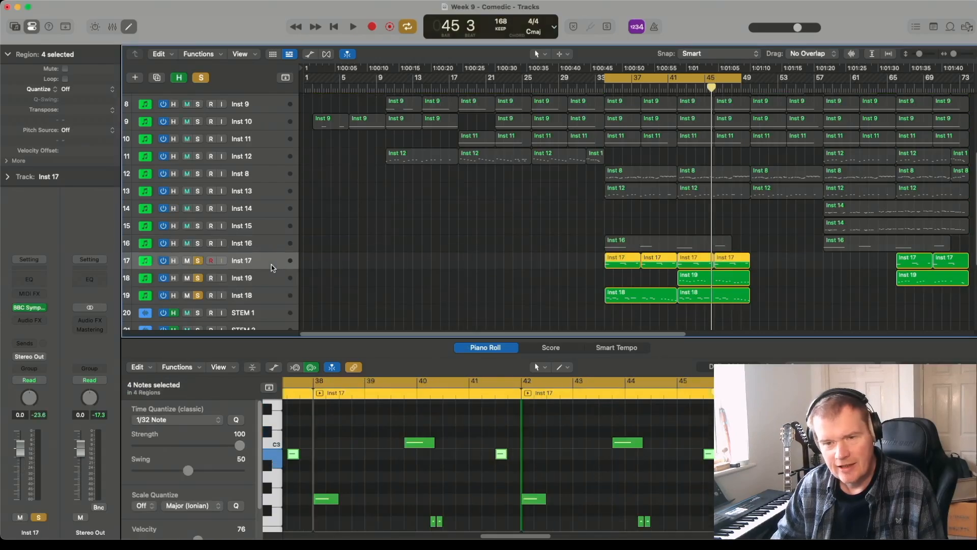
drag(197, 278, 198, 295)
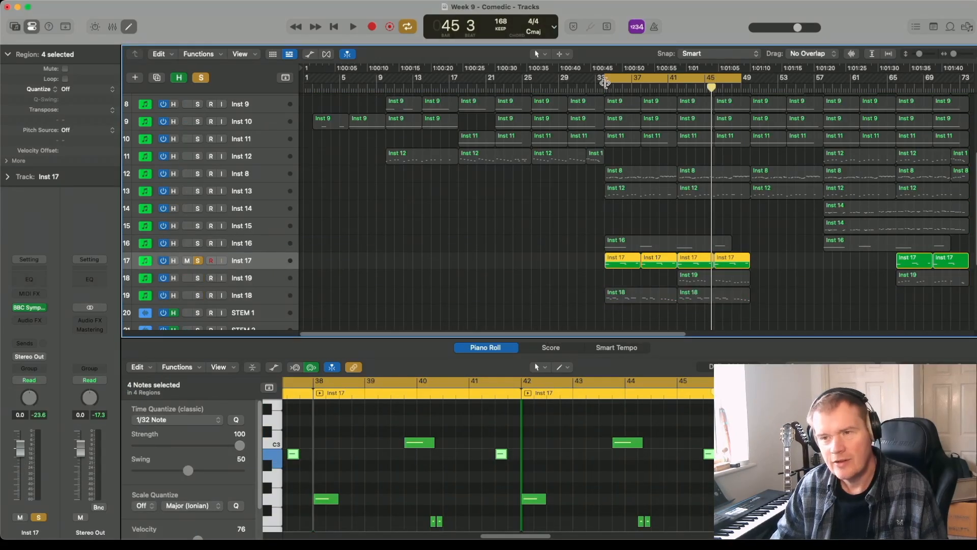
key(space)
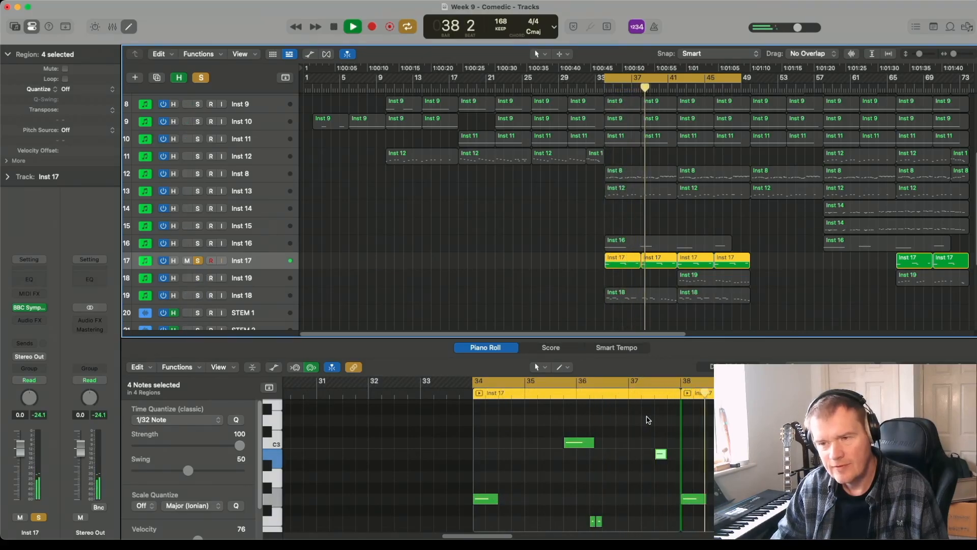
key(space)
- Solo Inst 18 together with Inst 17 and play the pair from bar 34
click(198, 295)
key(space)
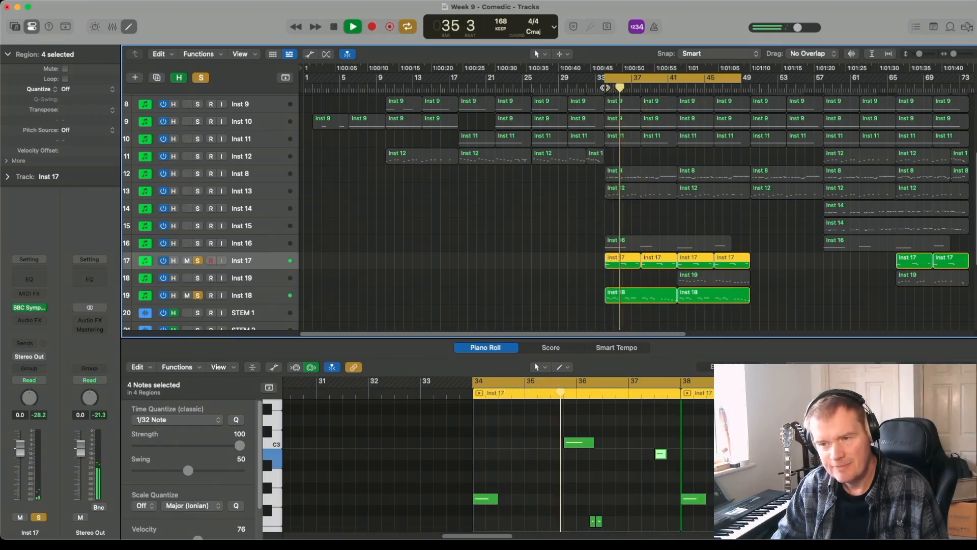
key(space)
- Solo the Inst 19 track, turn off the cycle range and play from bar 42
click(254, 278)
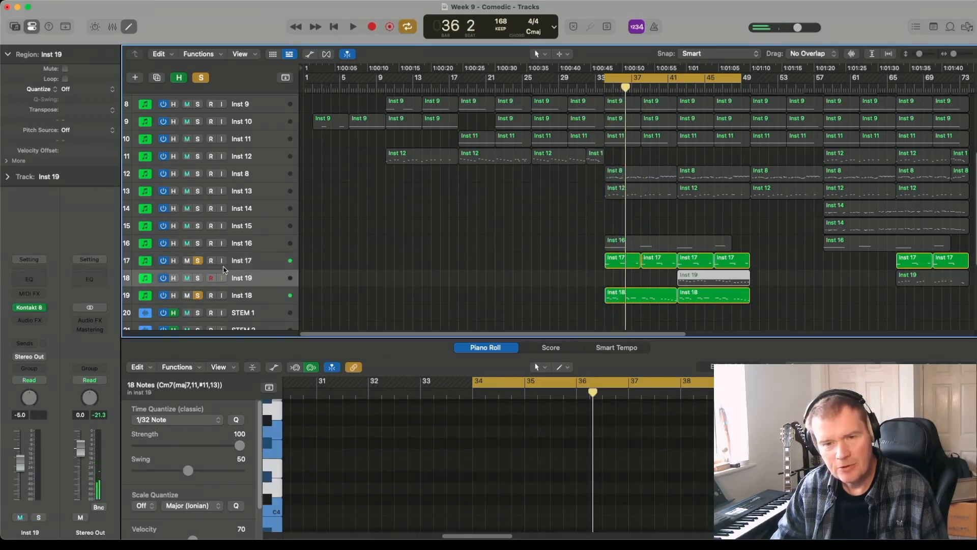
click(198, 278)
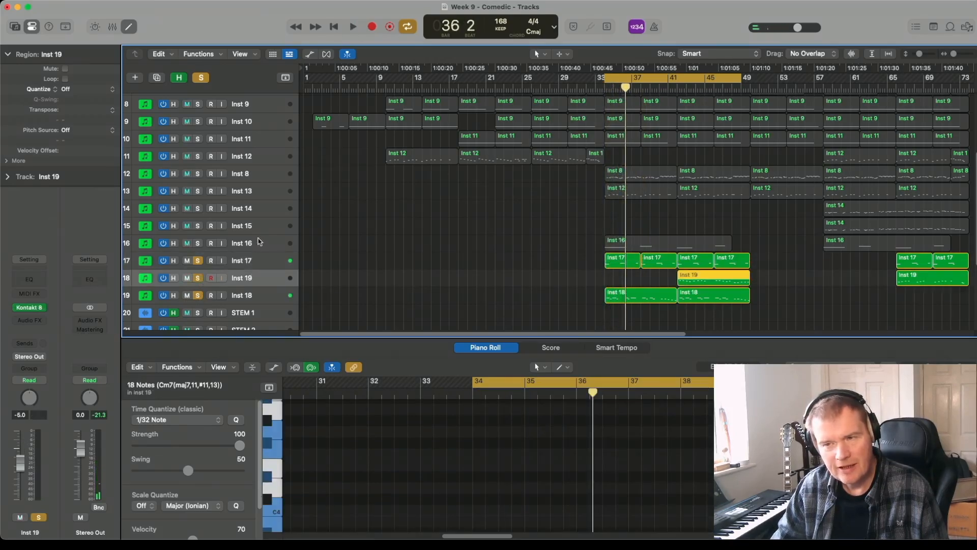
click(676, 80)
click(676, 87)
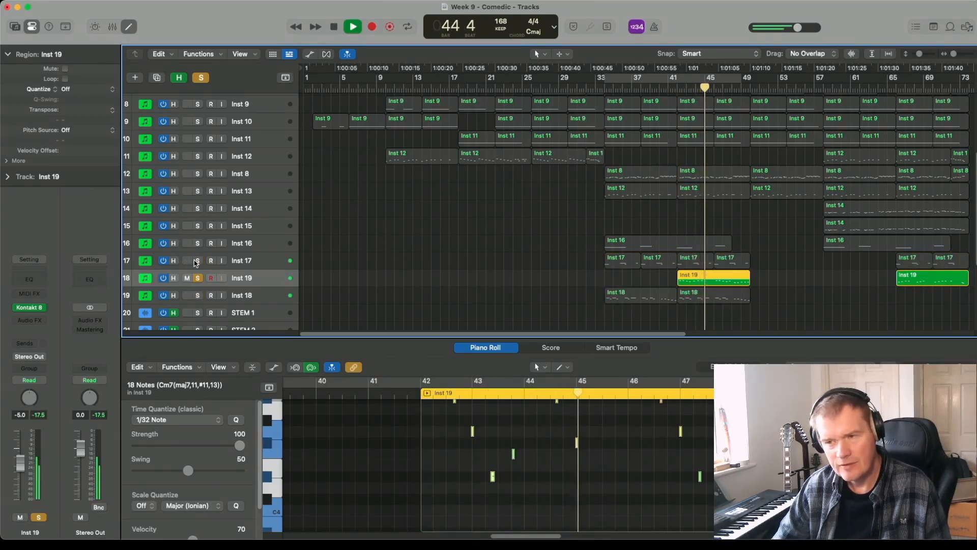
- Add Inst 17 and Inst 18 to the soloed Inst 19 during playback, and stop after listening to all three
click(198, 261)
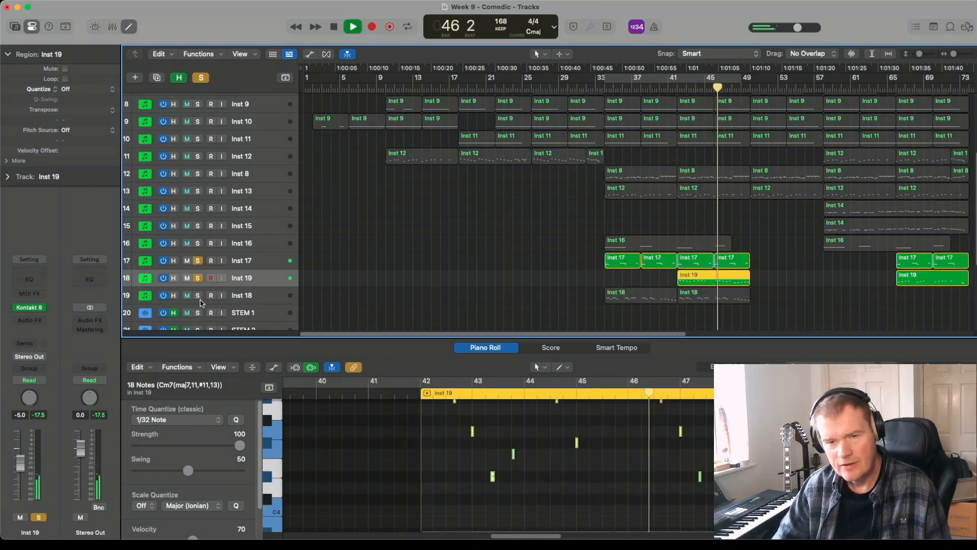
click(198, 296)
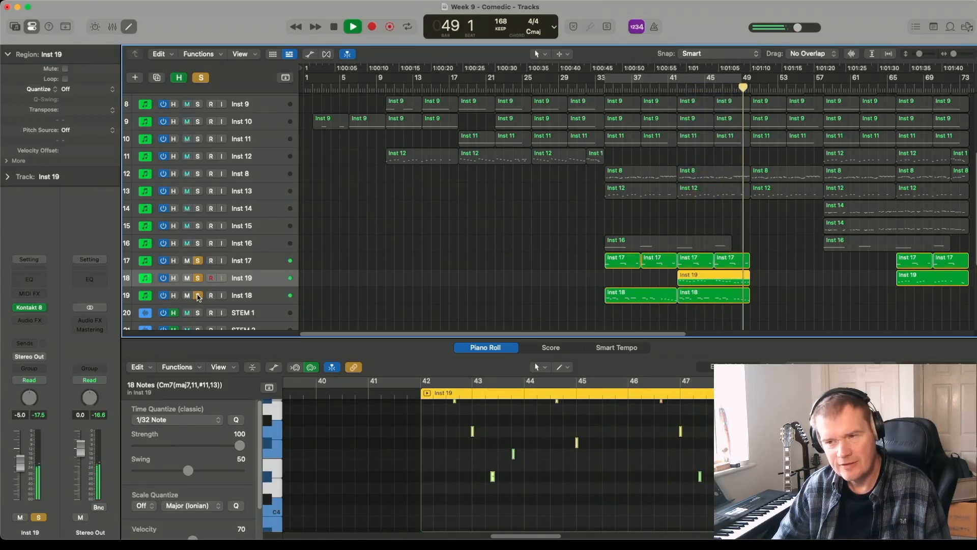
key(space)
- Unsolo Inst 17, Inst 19 and Inst 18, and play the section with the full arrangement
drag(197, 261, 199, 294)
key(space)
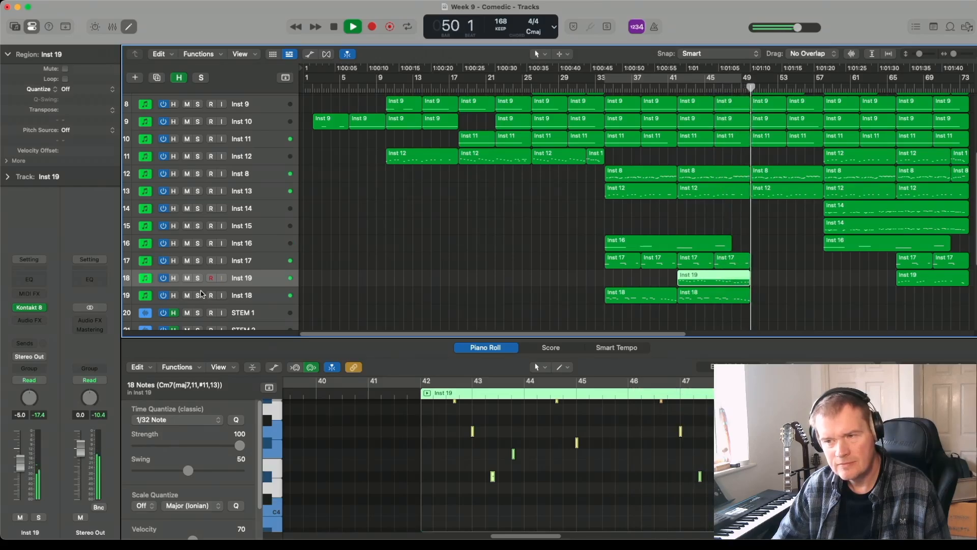
key(space)
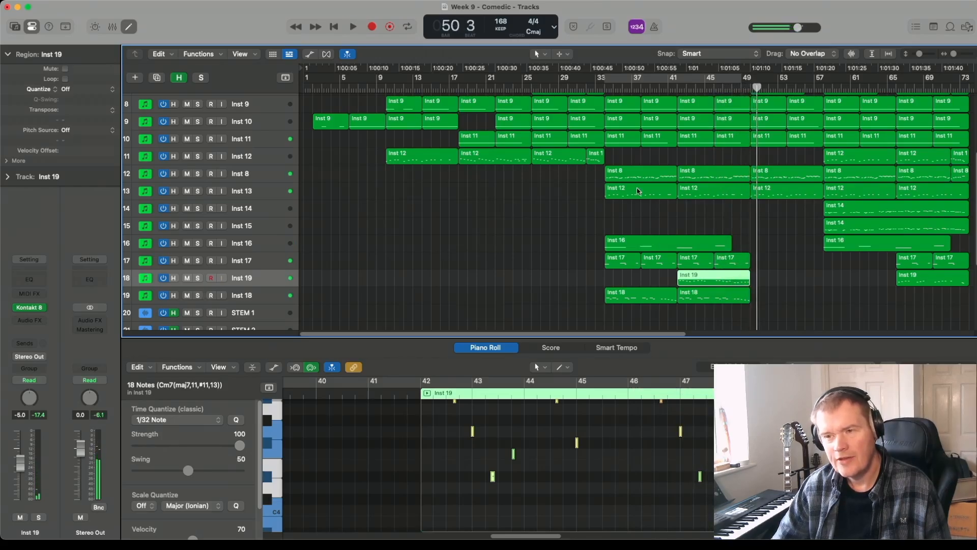
- Examine the whole arrangement from the piano track down to the STEM tracks with all regions deselected
scroll(662, 285, up, 5)
scroll(662, 286, down, 7)
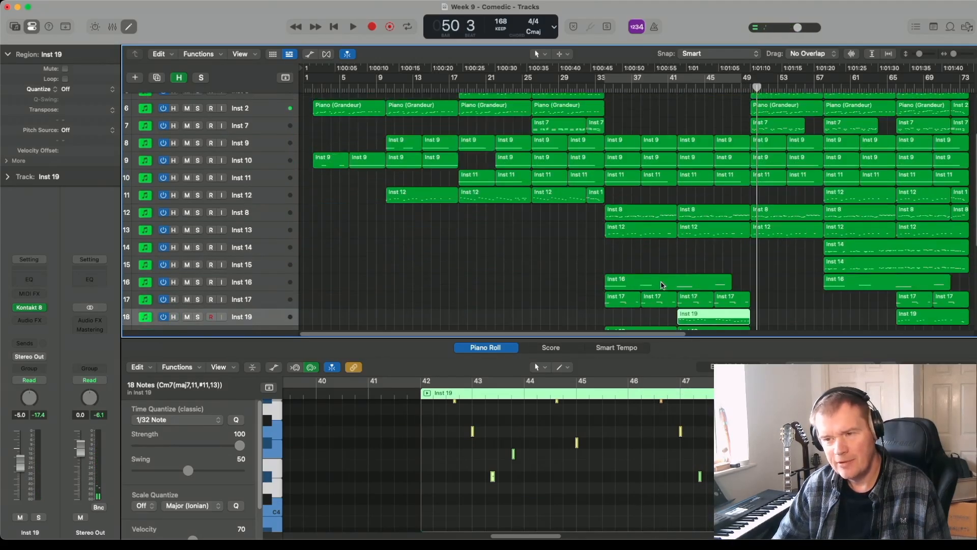
scroll(663, 285, up, 7)
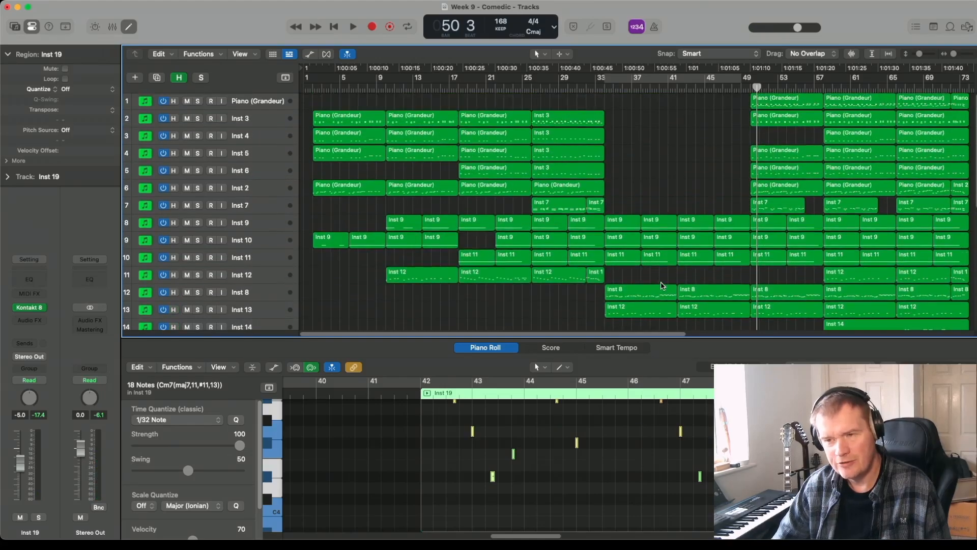
scroll(660, 248, down, 6)
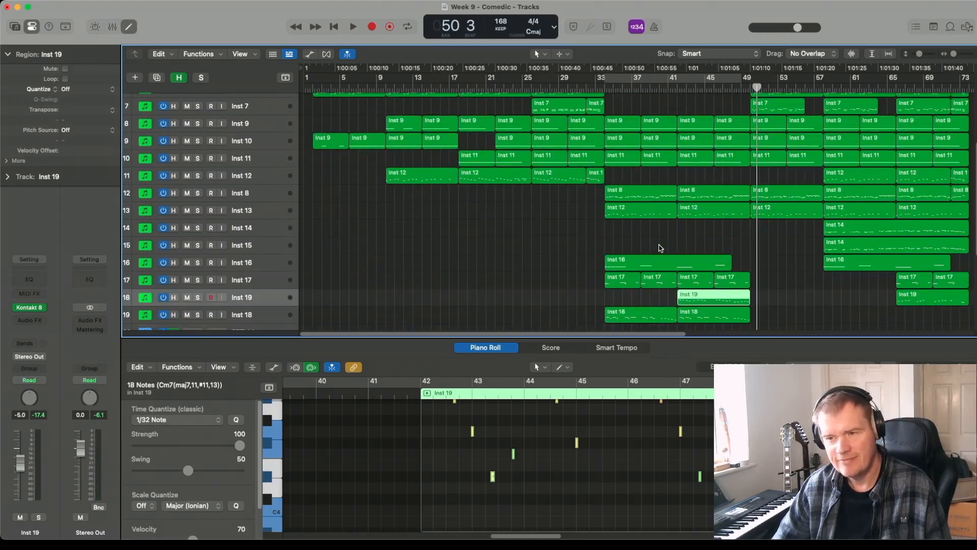
scroll(660, 248, down, 1)
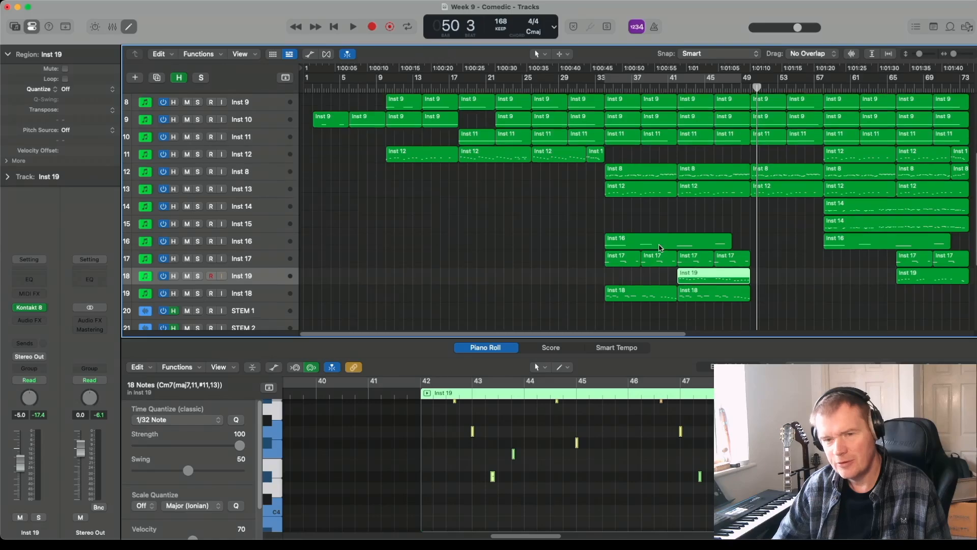
scroll(660, 248, up, 7)
scroll(661, 248, up, 1)
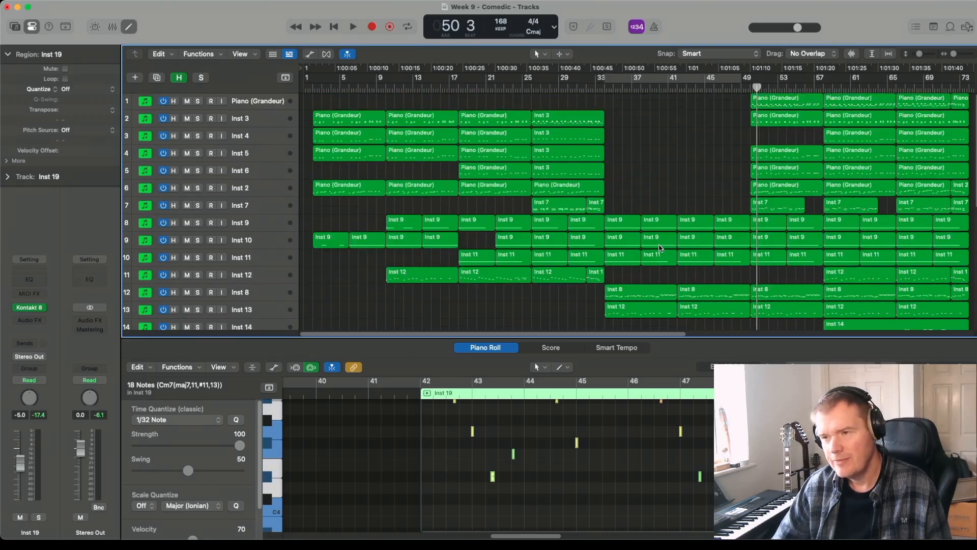
click(673, 184)
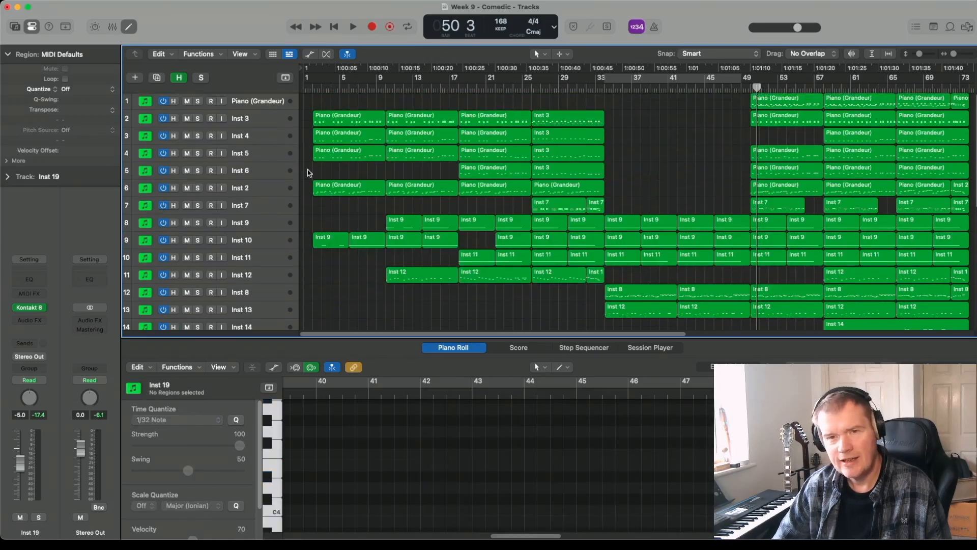
scroll(333, 198, down, 1)
scroll(332, 198, up, 1)
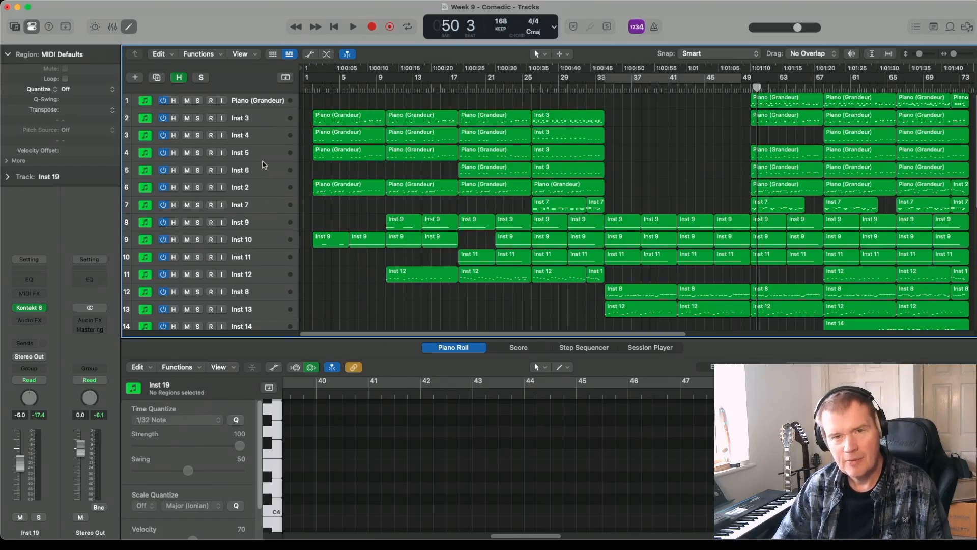
scroll(254, 209, down, 8)
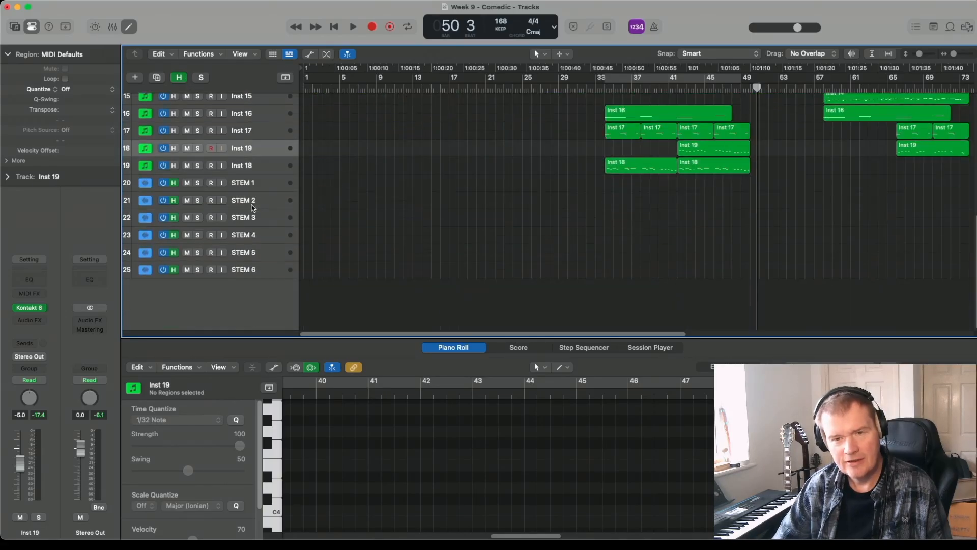
scroll(254, 183, up, 8)
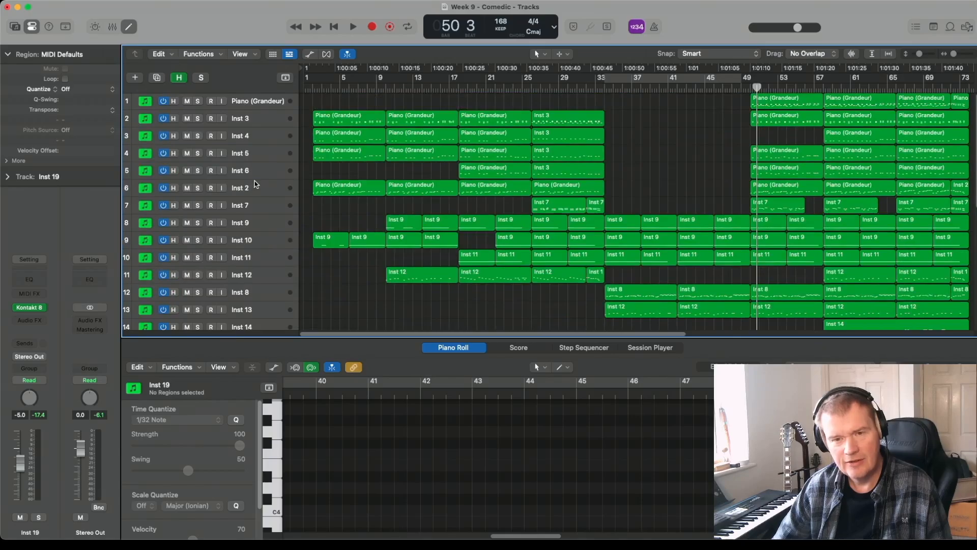
scroll(256, 184, down, 12)
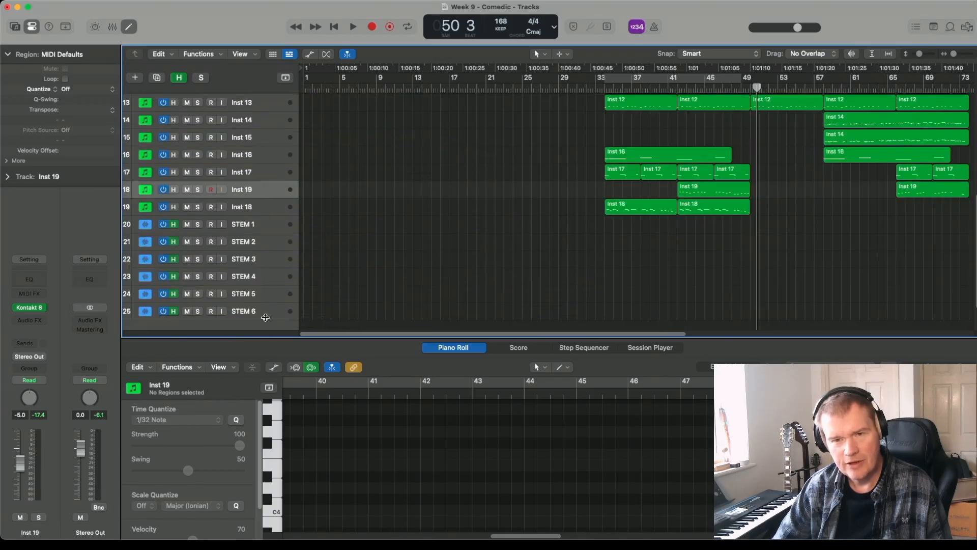
scroll(288, 157, up, 12)
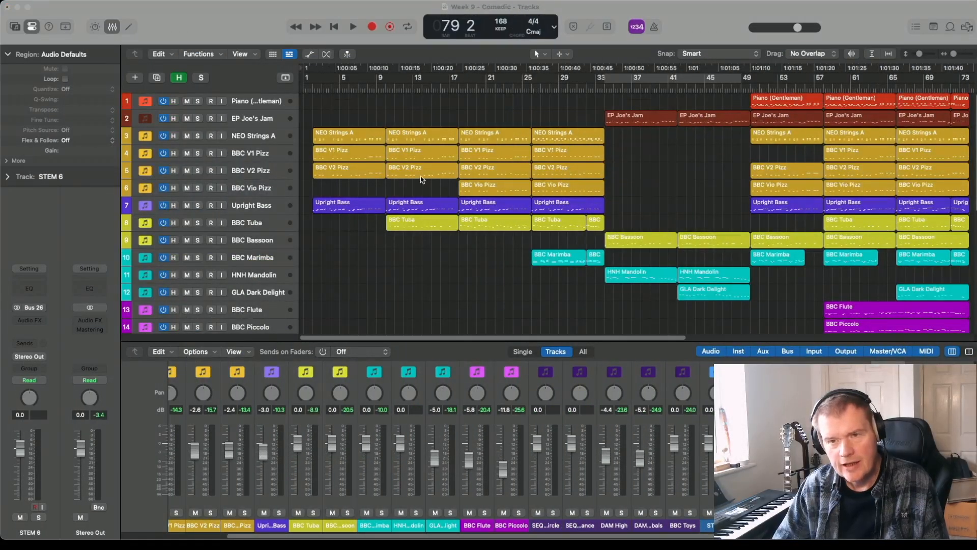
- Create two Mic or Line audio tracks with No Input and Stereo Output below STEM 6
scroll(412, 200, down, 5)
scroll(412, 199, up, 5)
scroll(222, 217, down, 10)
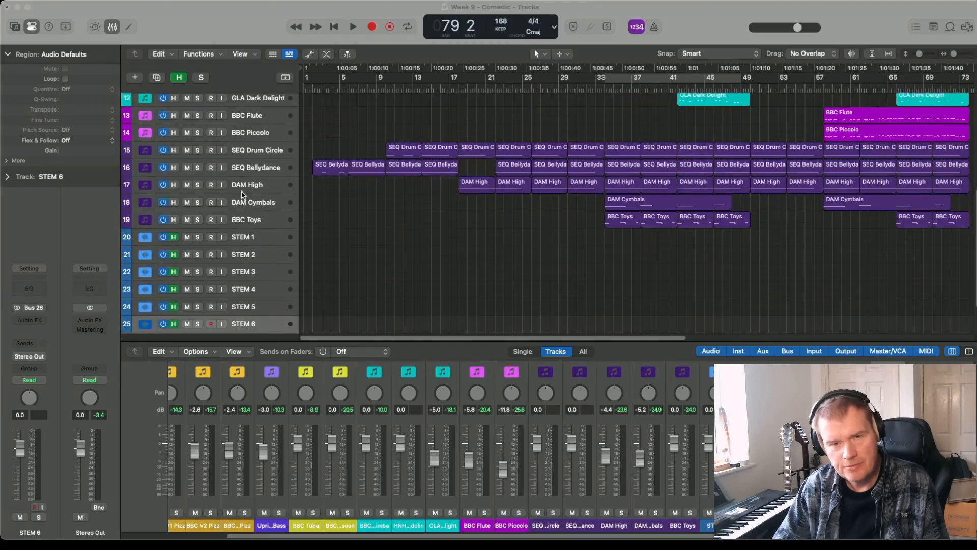
scroll(243, 197, down, 3)
click(249, 274)
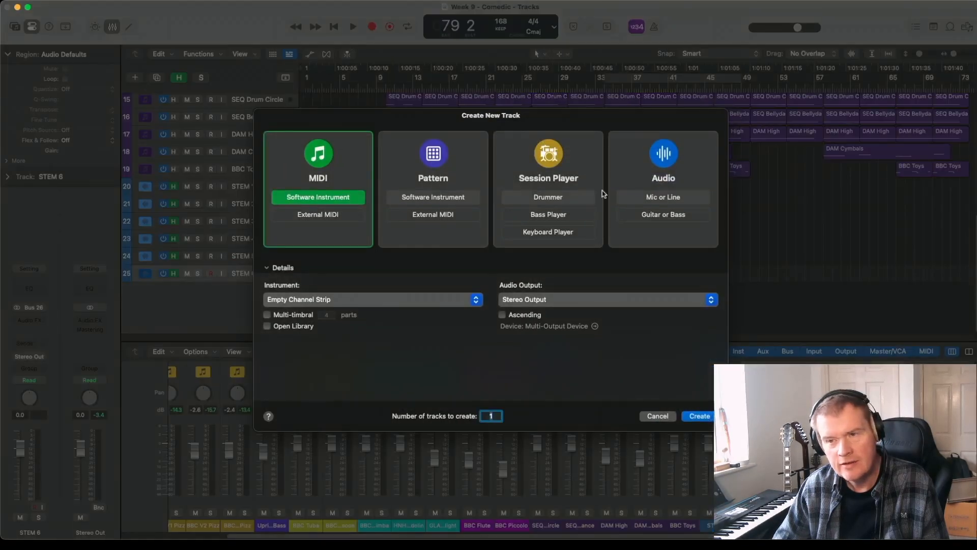
click(685, 162)
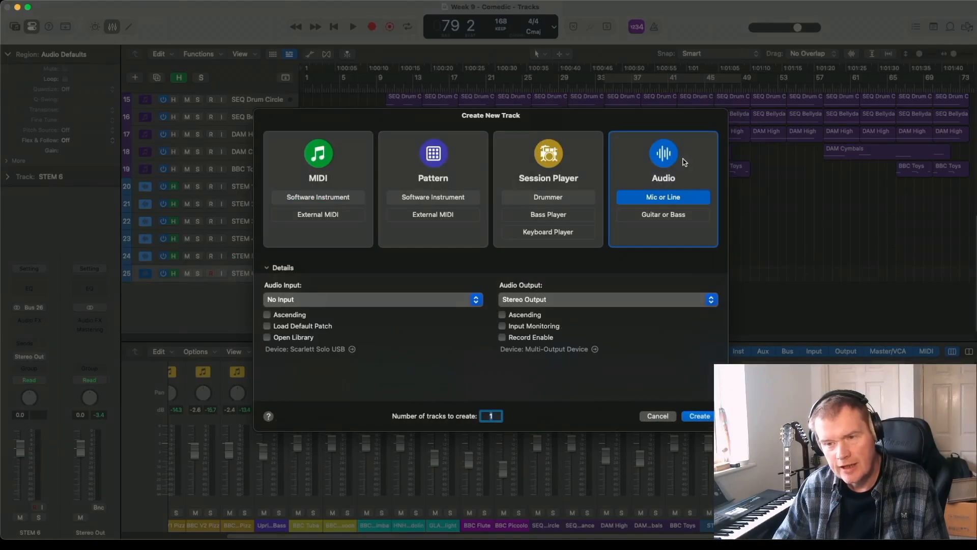
key(Return)
click(135, 78)
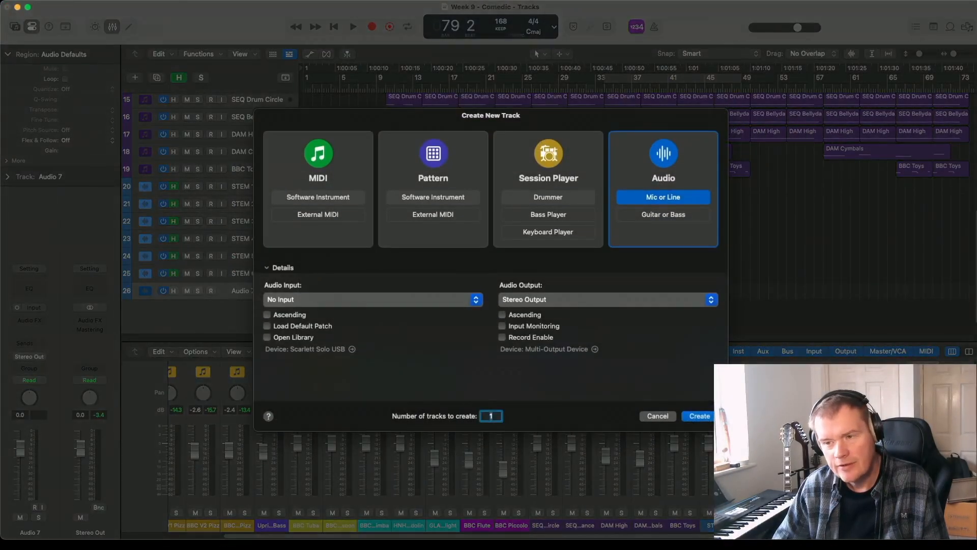
click(699, 416)
- Rename the two new audio tracks STEM 7 and STEM 8
double_click(241, 291)
text(S)
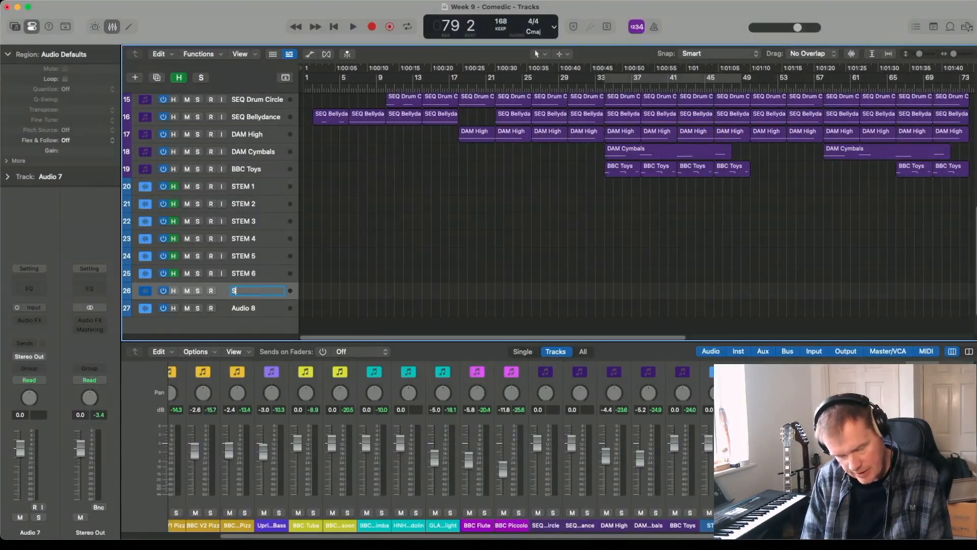
text(TEM 7)
key(Tab)
text(STEM 8)
key(Return)
- Assign a bus as the input of the STEM 7 track in the mixer
scroll(438, 448, up, 5)
click(858, 408)
mouse_move(865, 428)
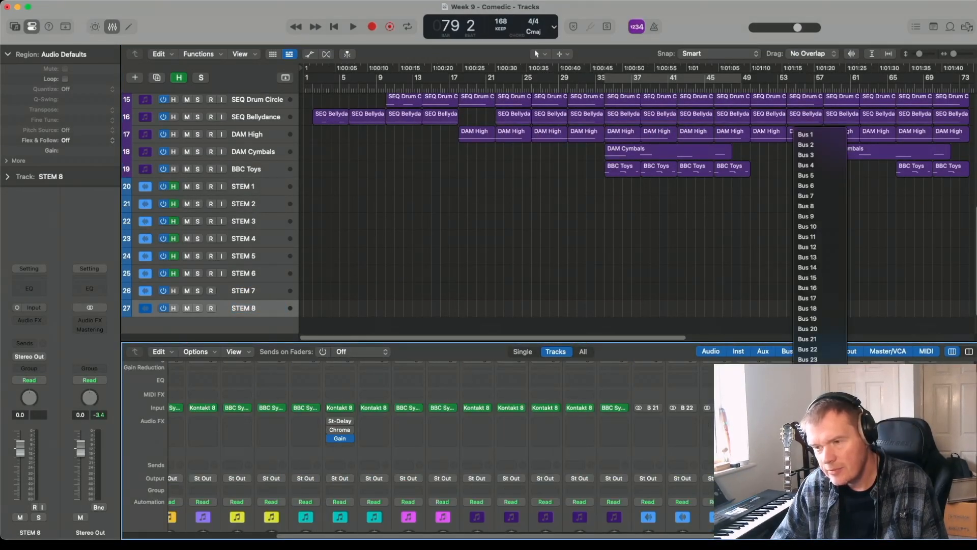
click(809, 400)
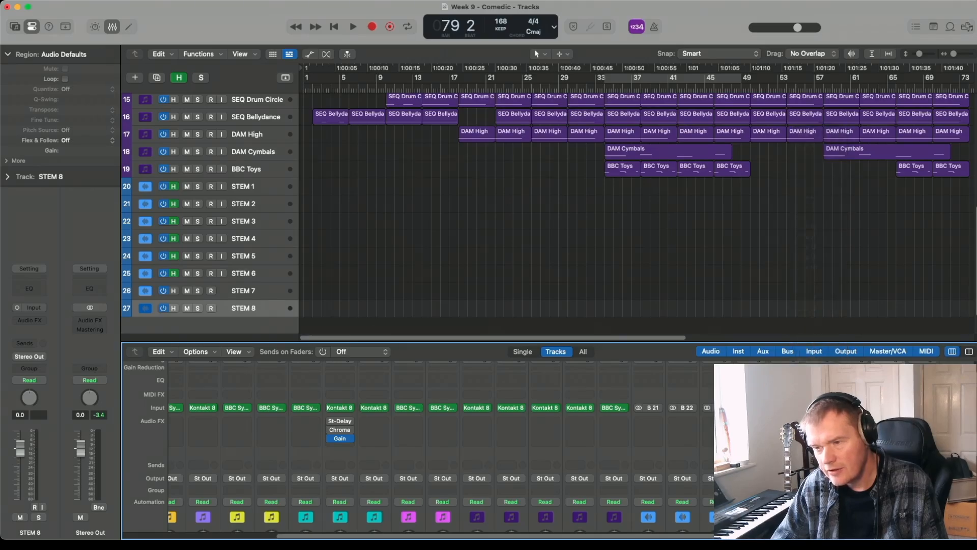
- Assign Bus 28 as the input of the STEM 8 track in the mixer
click(892, 408)
mouse_move(899, 429)
click(841, 411)
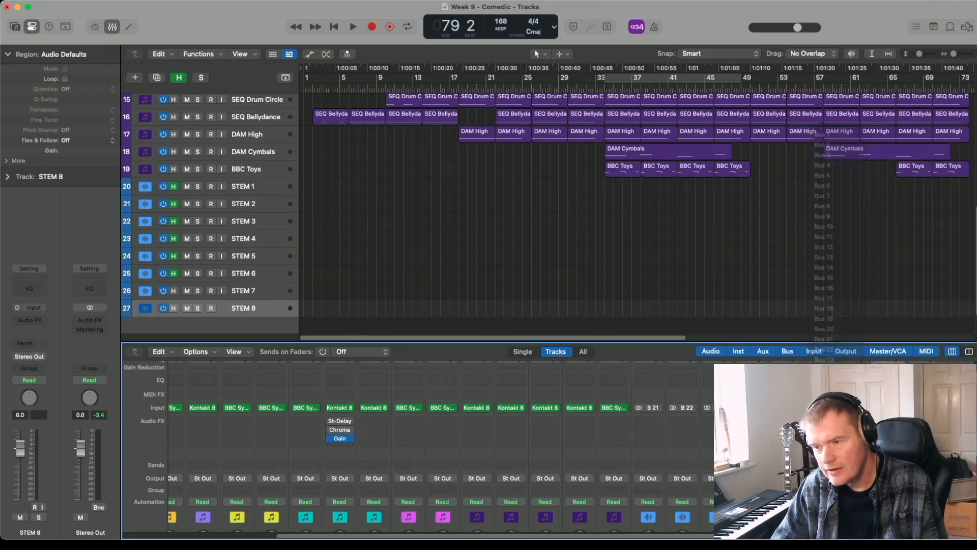
scroll(841, 422, down, 5)
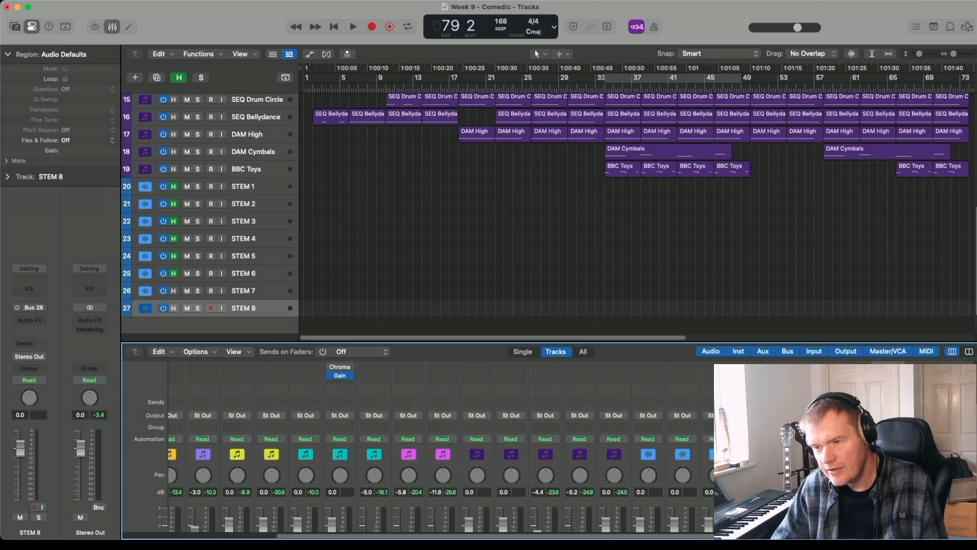
scroll(422, 448, down, 3)
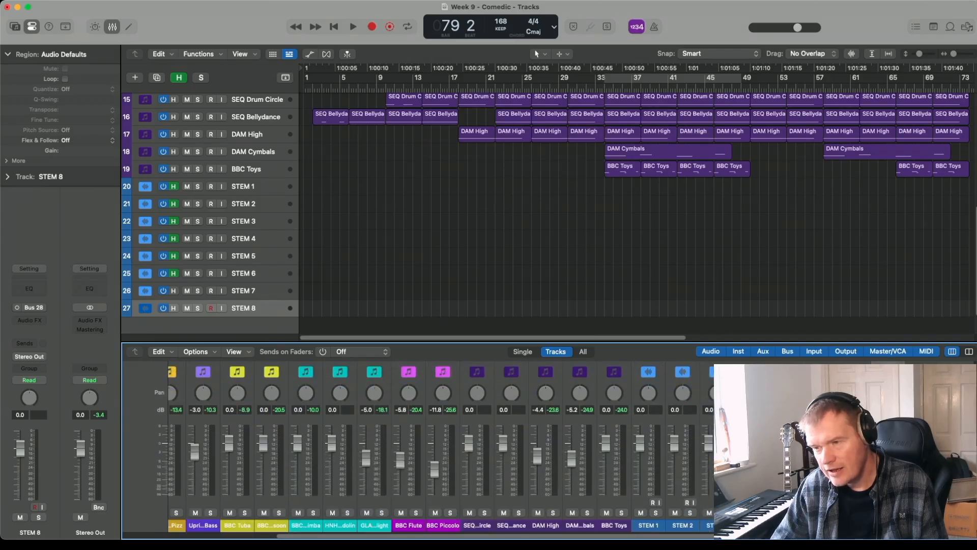
scroll(422, 448, up, 6)
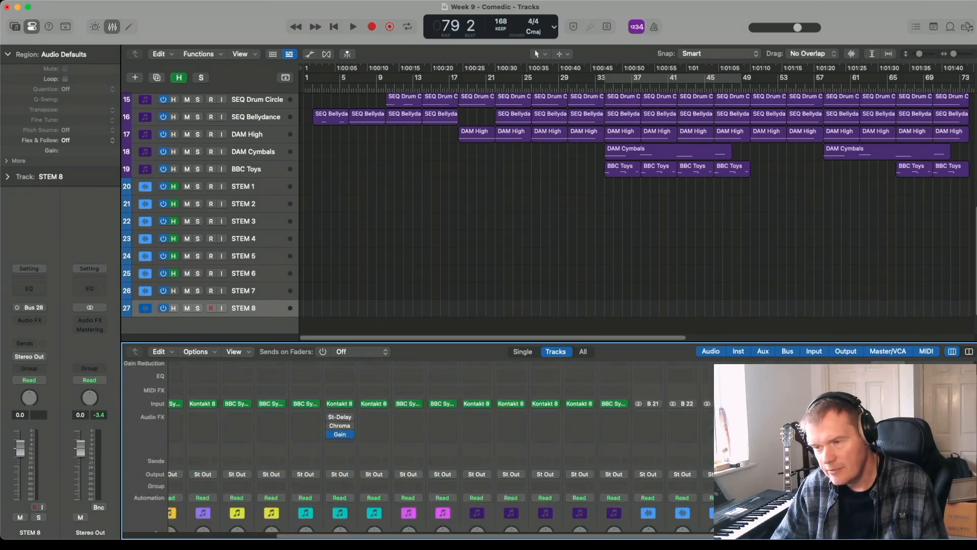
scroll(423, 448, down, 6)
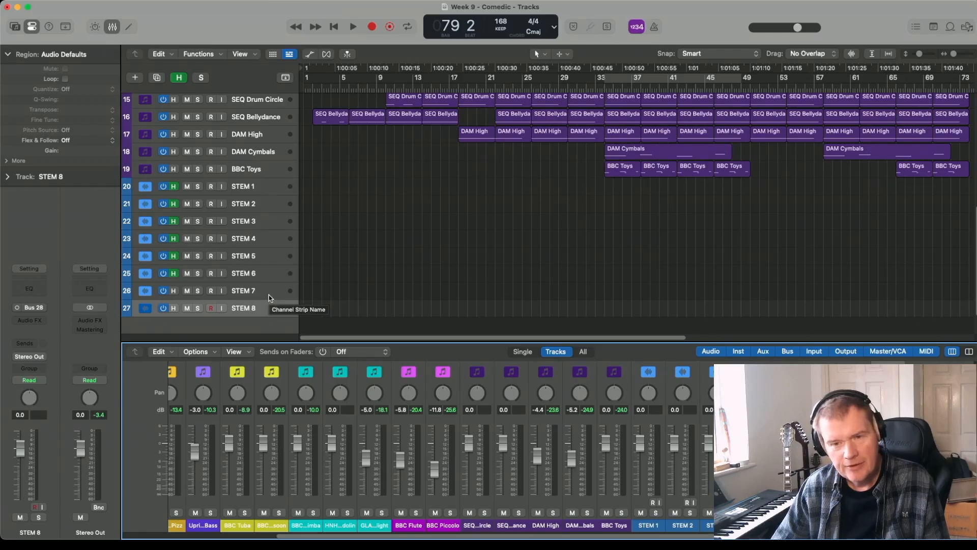
- Create a new auxiliary channel strip in the mixer and choose a bus as its input
click(269, 324)
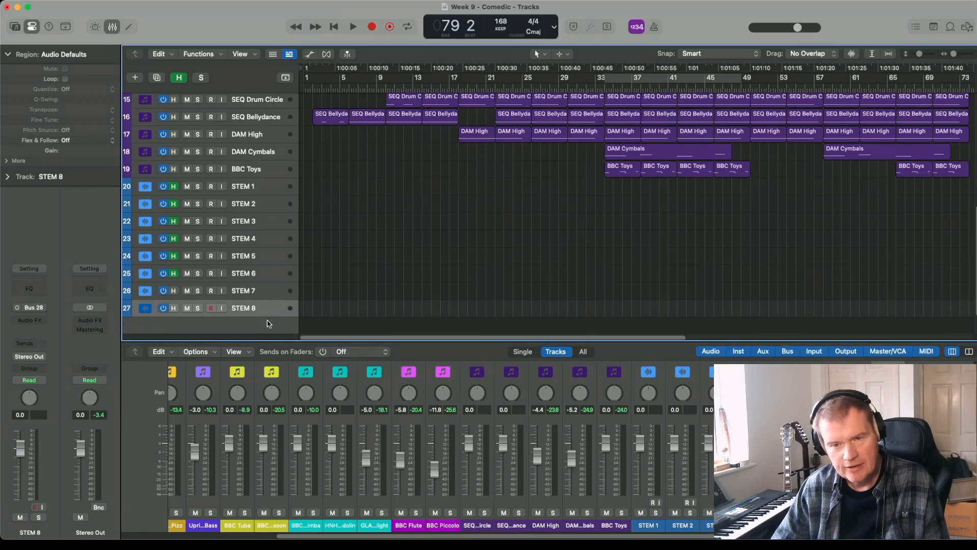
click(192, 352)
click(191, 363)
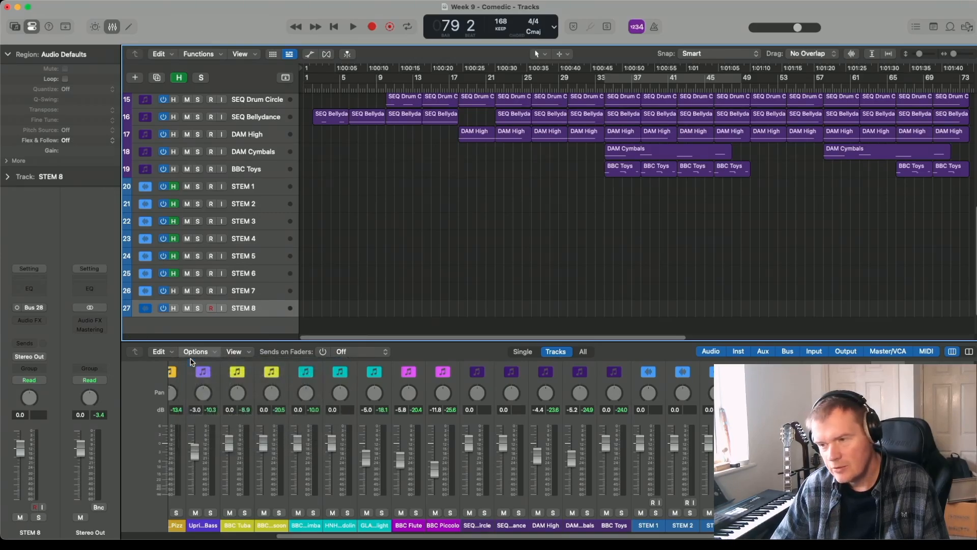
key(Tab)
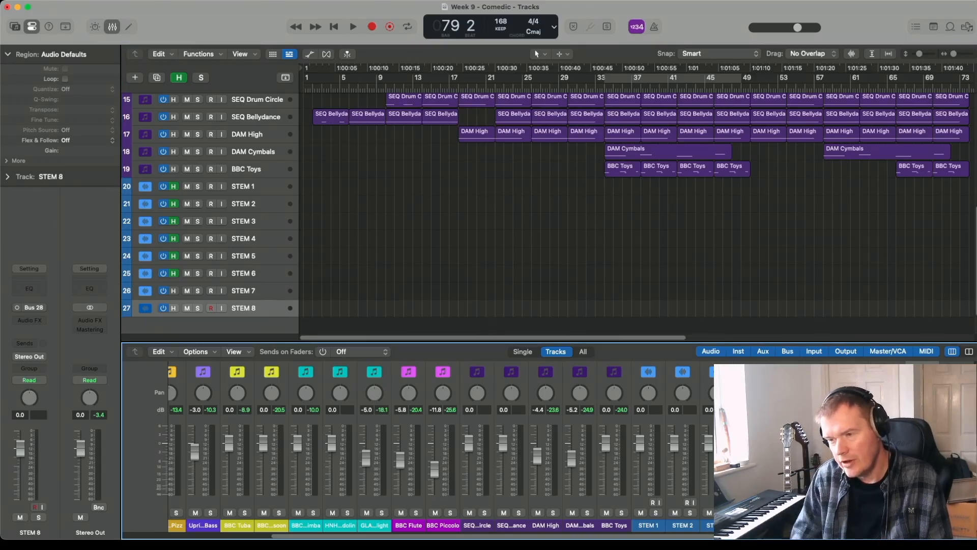
scroll(418, 443, up, 5)
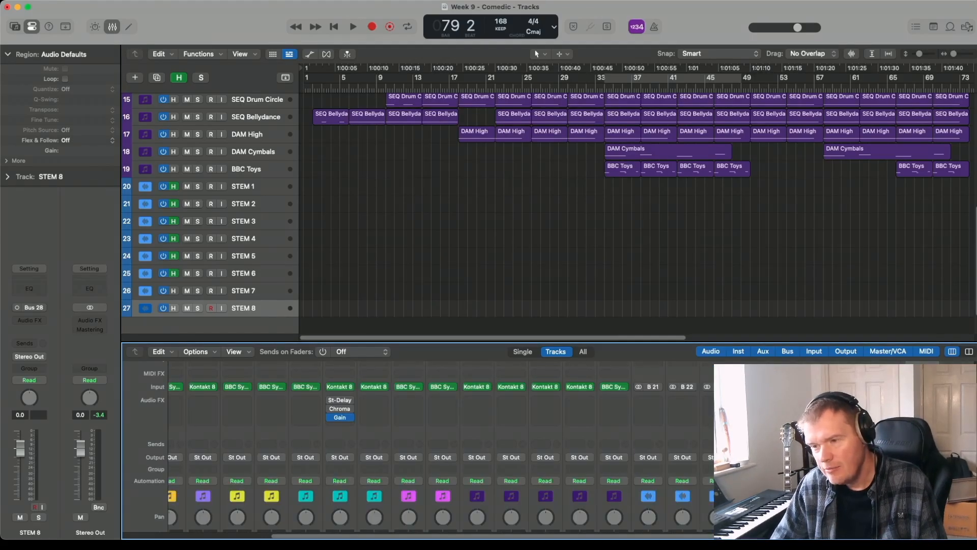
mouse_move(891, 407)
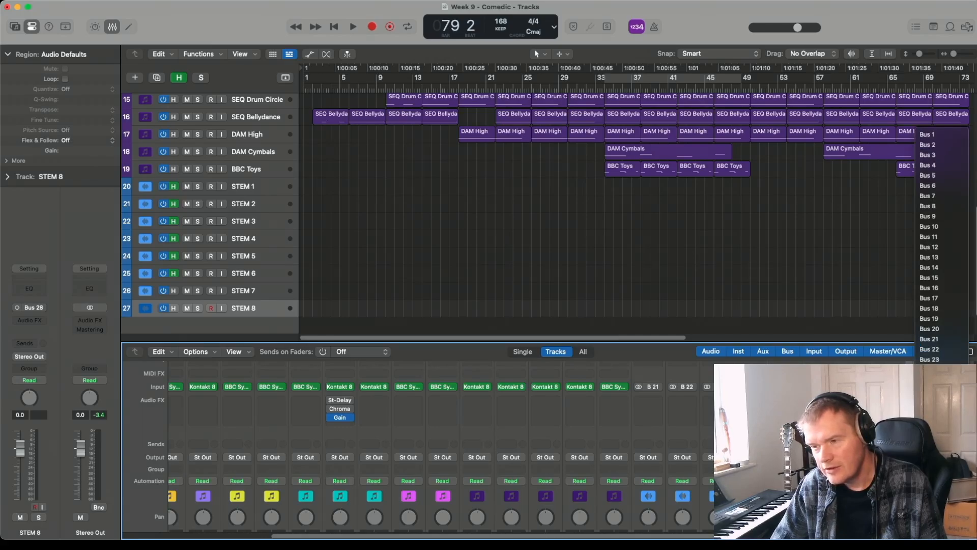
key(Escape)
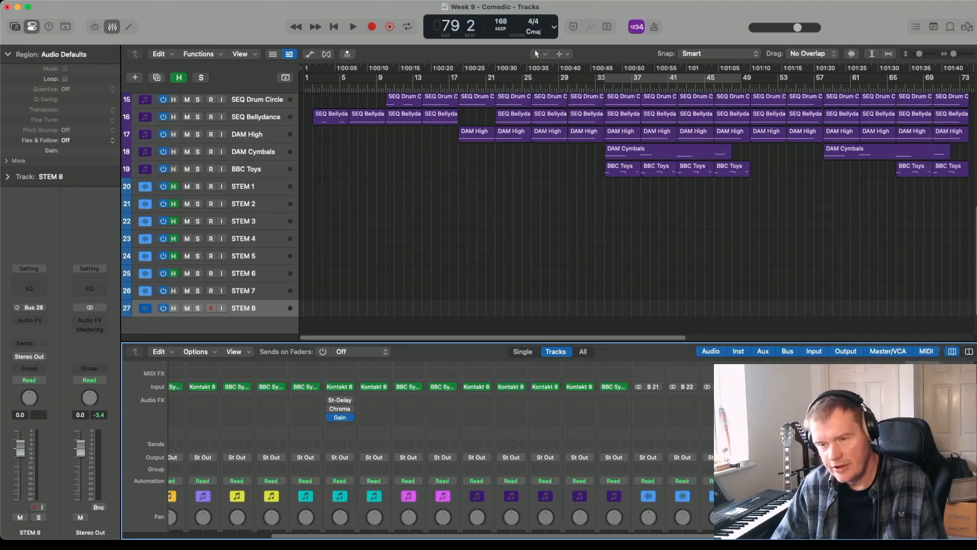
- Route the output of the new auxiliary channel strip to Bus 21, which feeds STEM 1
scroll(418, 448, down, 3)
scroll(418, 448, down, 2)
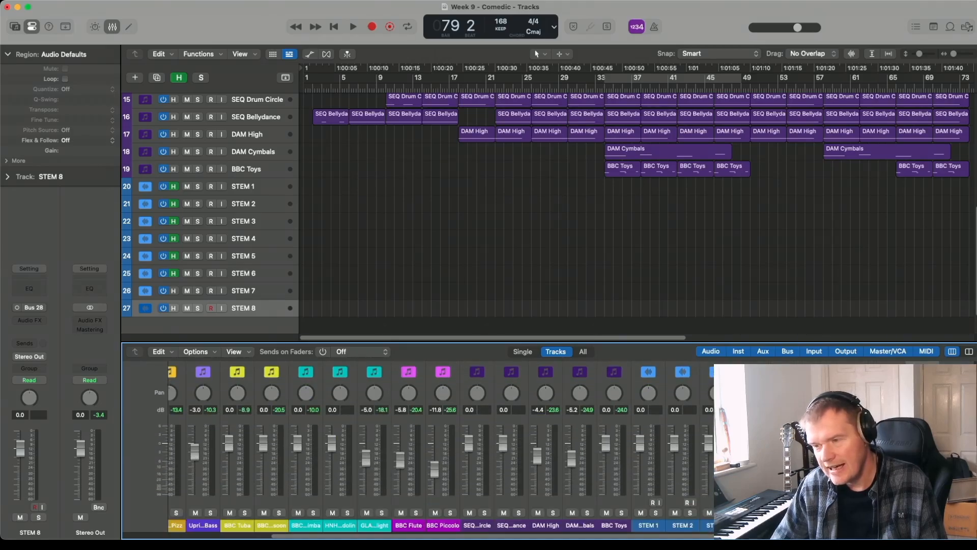
scroll(417, 448, up, 4)
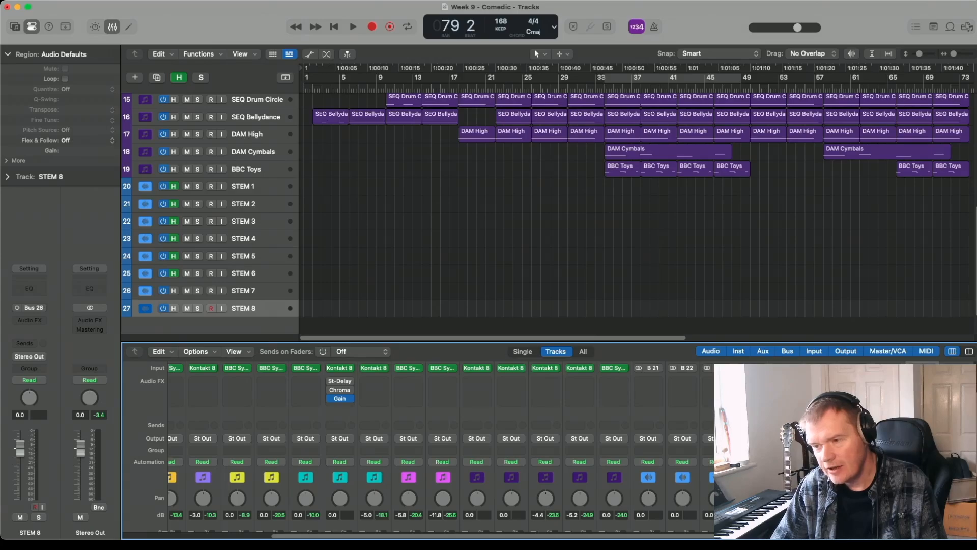
mouse_move(819, 448)
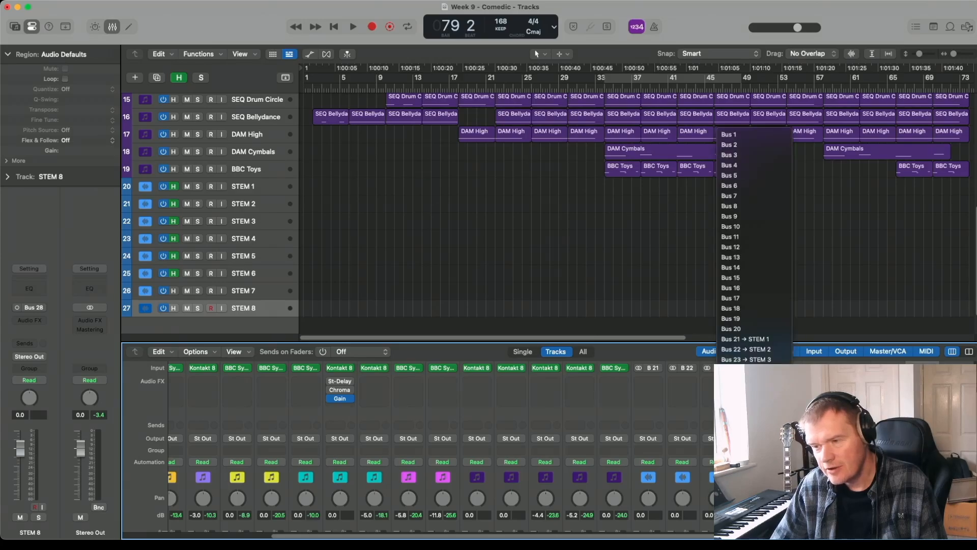
click(738, 340)
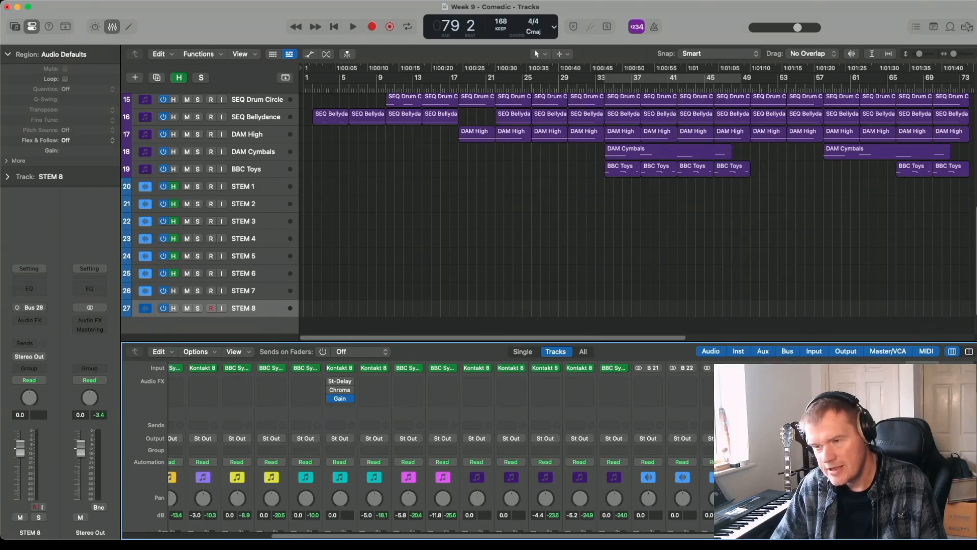
- Examine the mixer channel strips from their inputs and effects down to the outputs and faders
scroll(418, 448, down, 4)
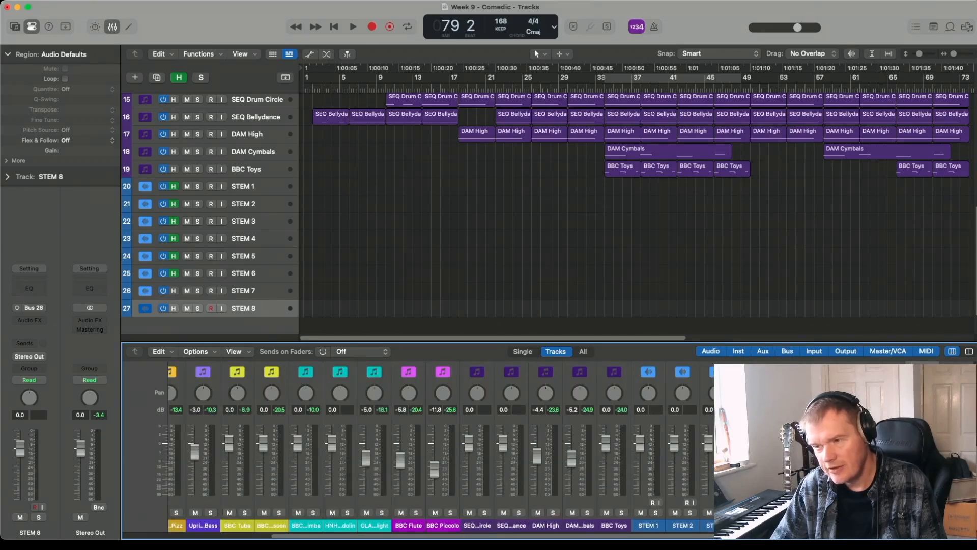
scroll(340, 387, up, 3)
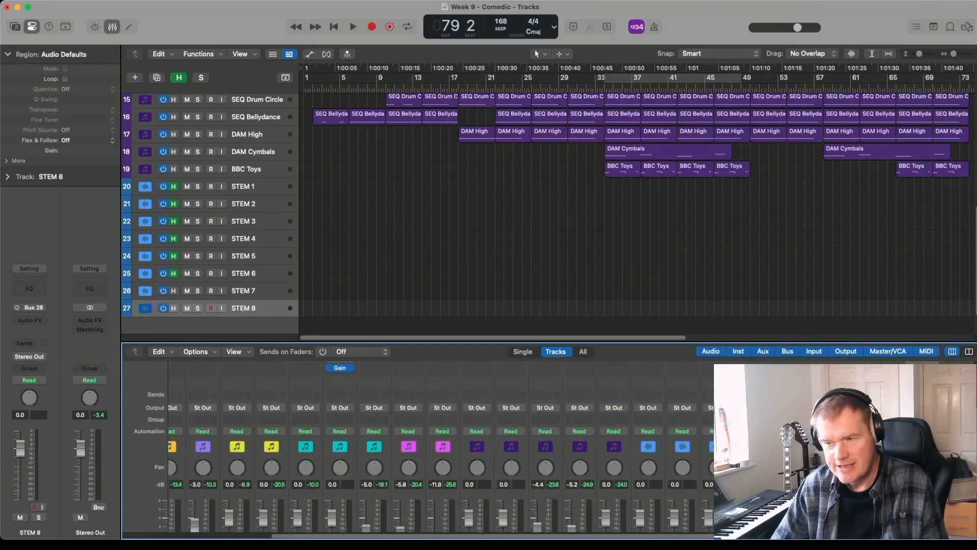
scroll(417, 448, up, 3)
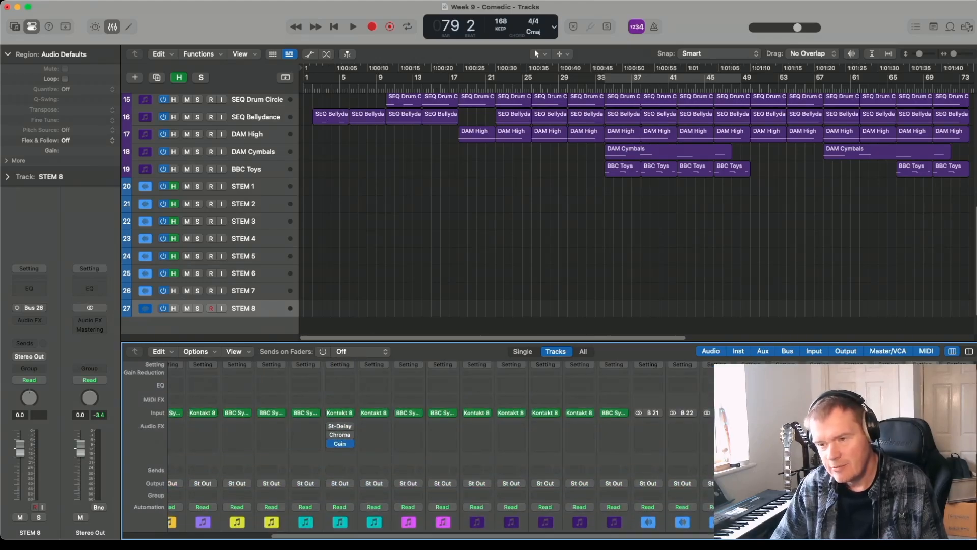
scroll(417, 448, up, 1)
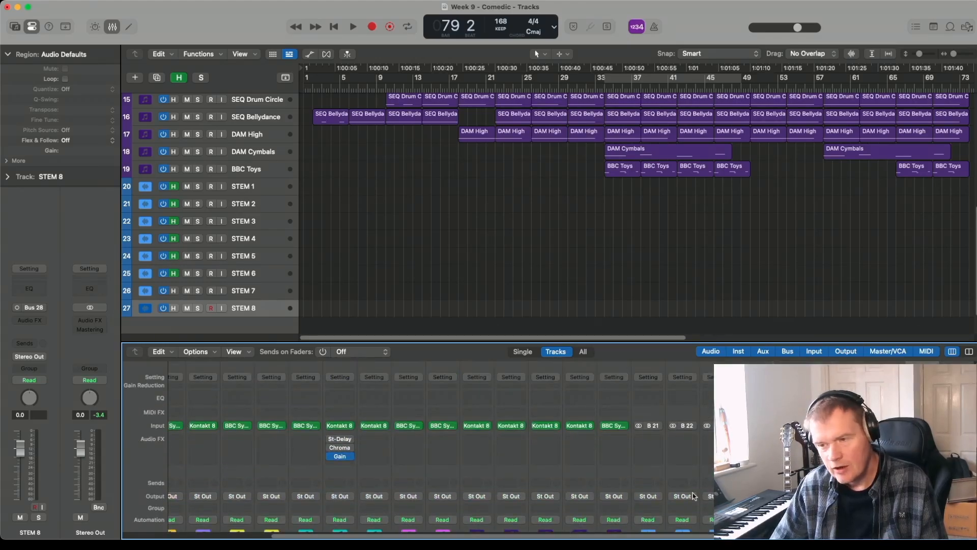
scroll(418, 448, down, 5)
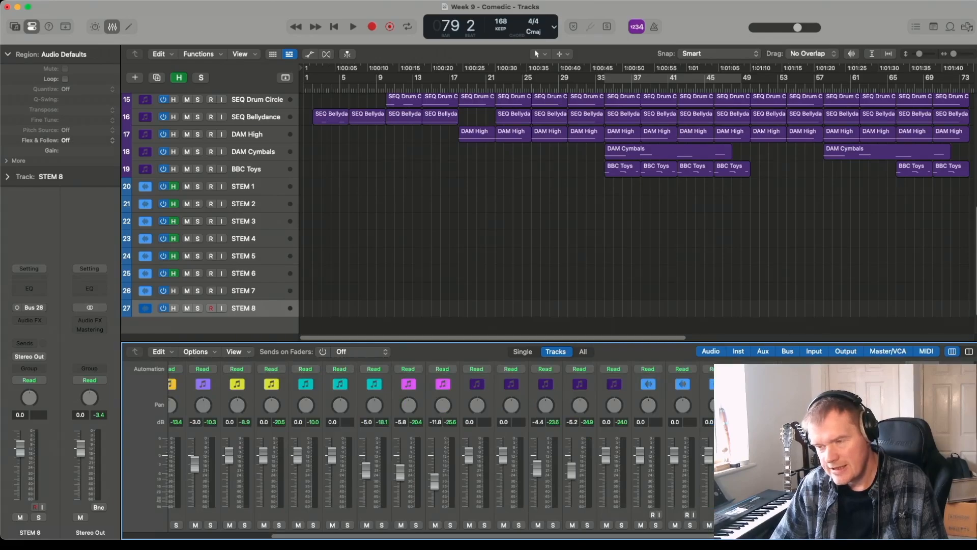
scroll(417, 448, down, 1)
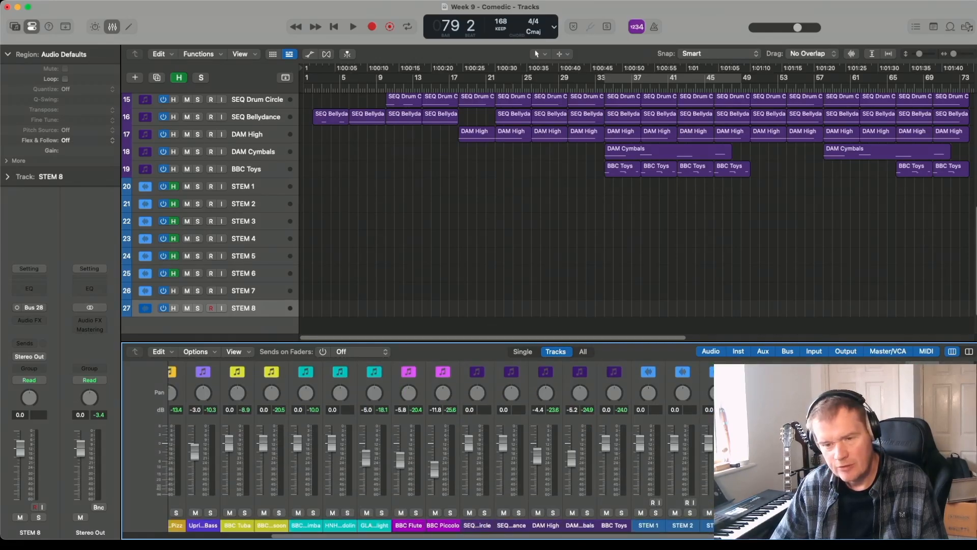
scroll(355, 404, up, 5)
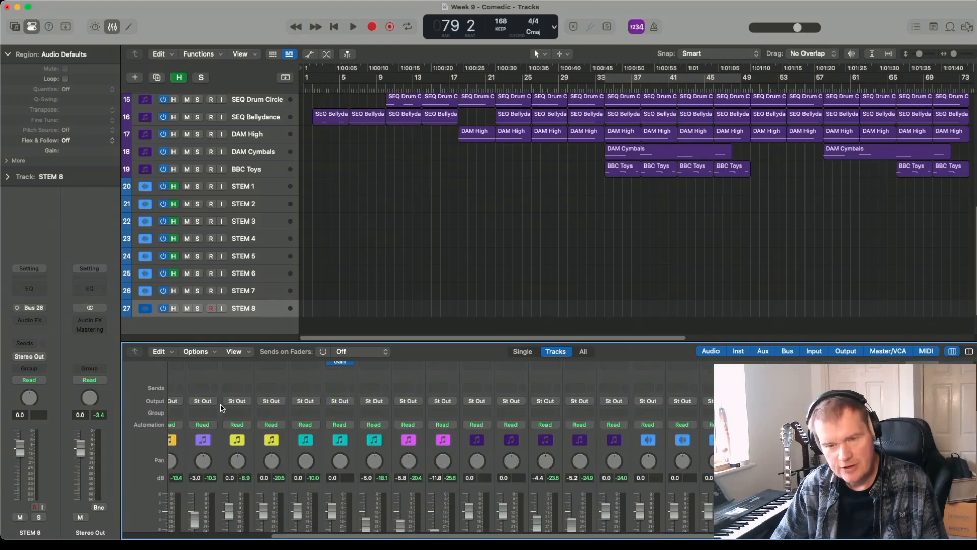
scroll(269, 443, up, 2)
scroll(265, 262, up, 10)
- Review the instrument groups by selecting the piano, the string tracks NEO Strings A to BBC Vio Pizz, and EP Joe's Jam
click(272, 101)
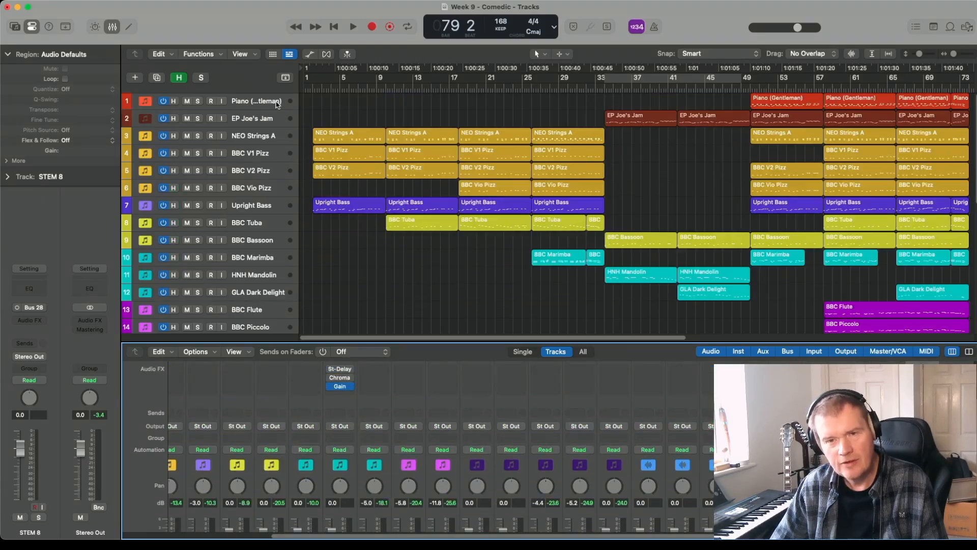
click(248, 136)
shift+click(261, 188)
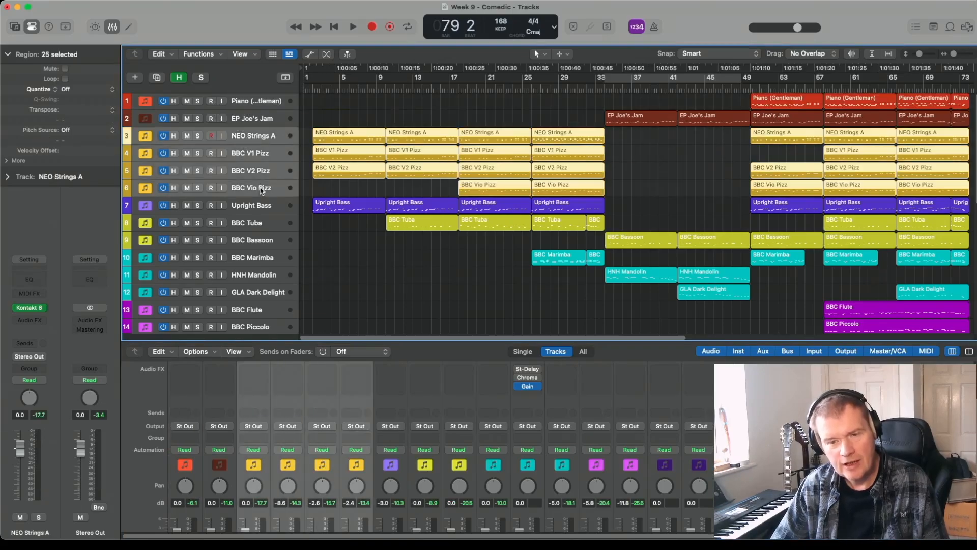
scroll(278, 383, down, 2)
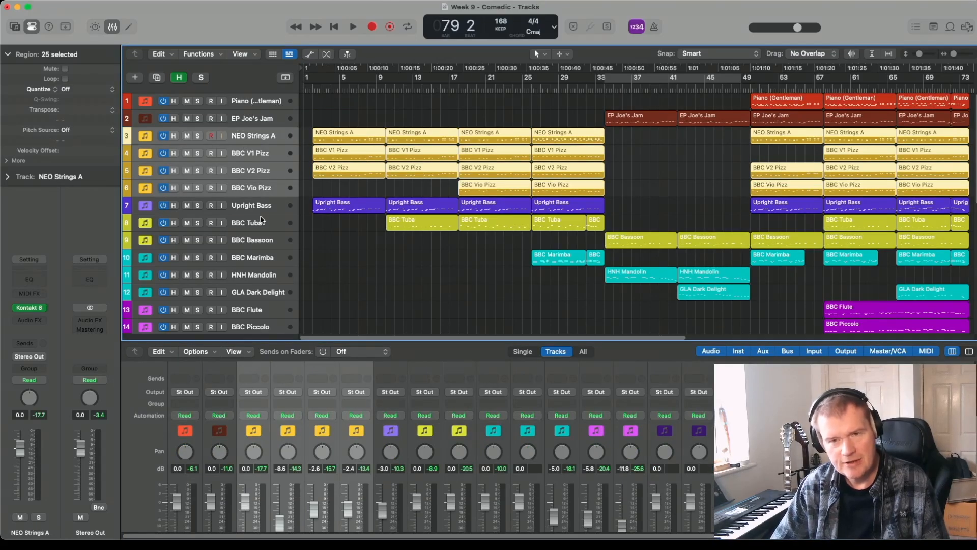
click(267, 102)
click(261, 120)
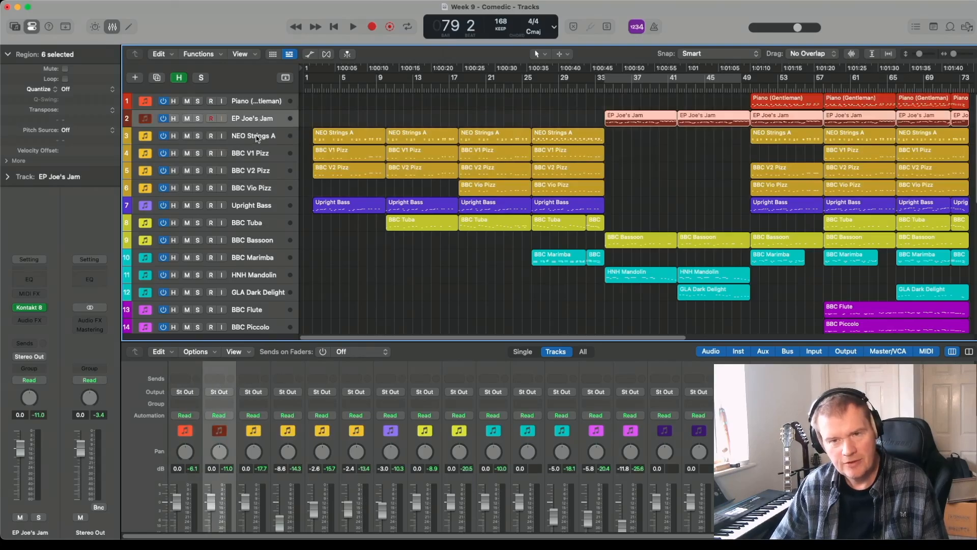
- Route the outputs of the four string tracks, NEO Strings A through BBC Vio Pizz, to Bus 23
click(258, 137)
shift+click(257, 188)
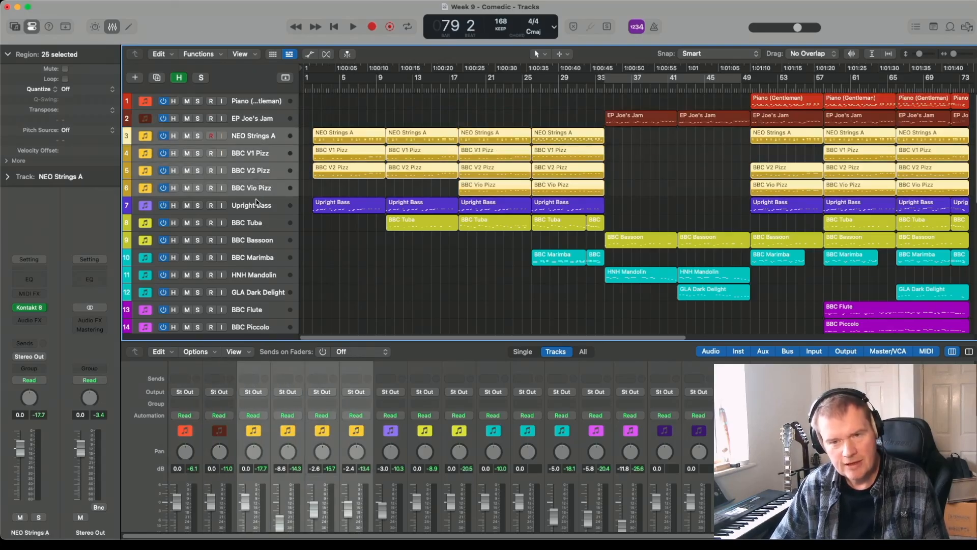
click(259, 395)
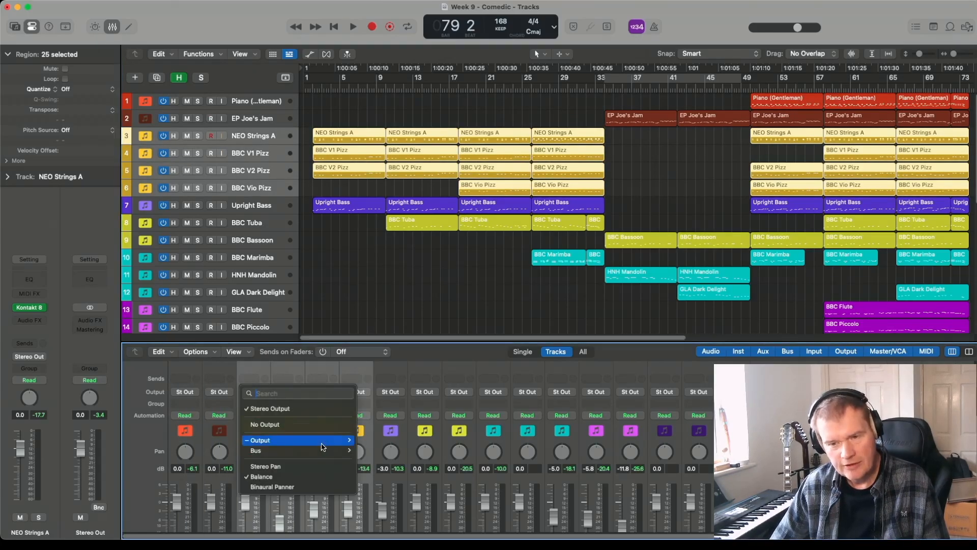
mouse_move(325, 450)
click(395, 359)
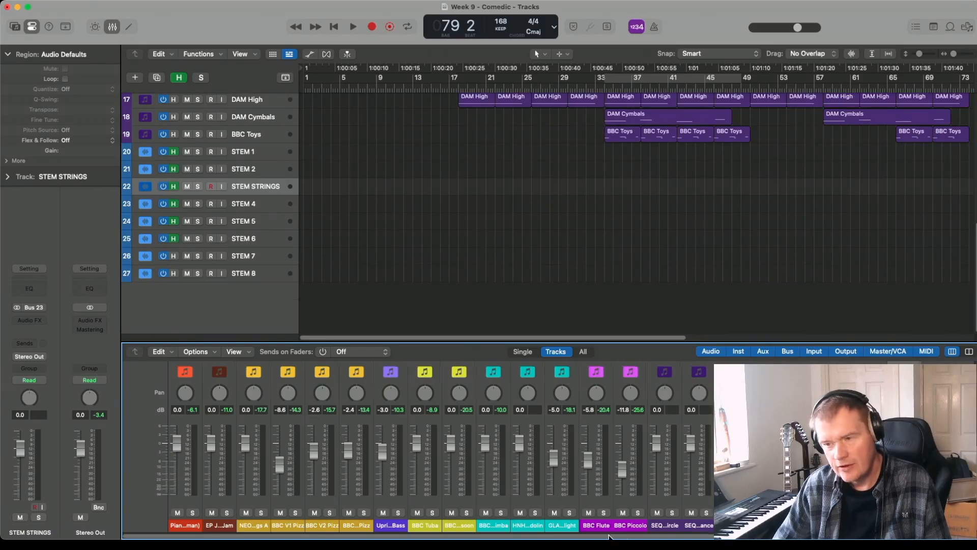
- Create an arrangement track for the auxiliary channel strip and move it below STEM 8 in the track list
drag(610, 536, 789, 536)
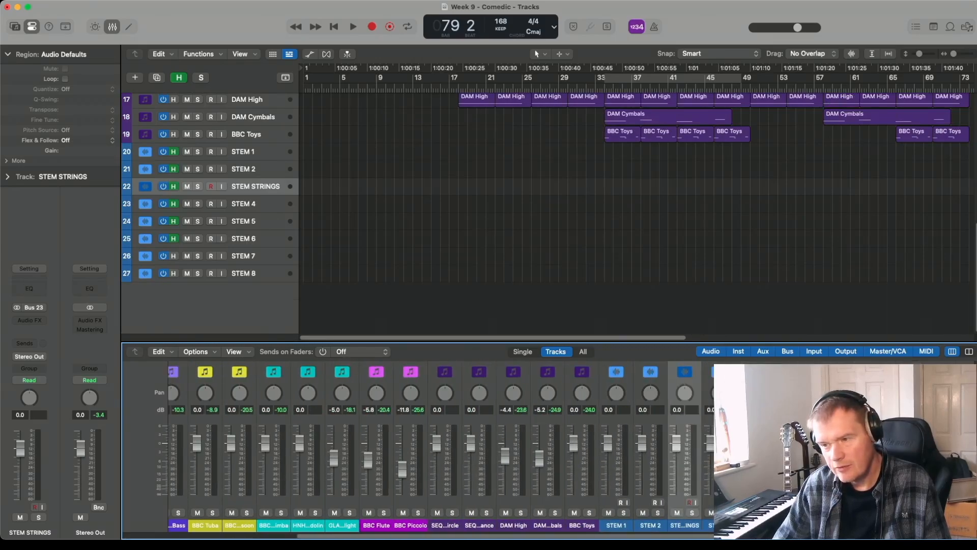
click(891, 525)
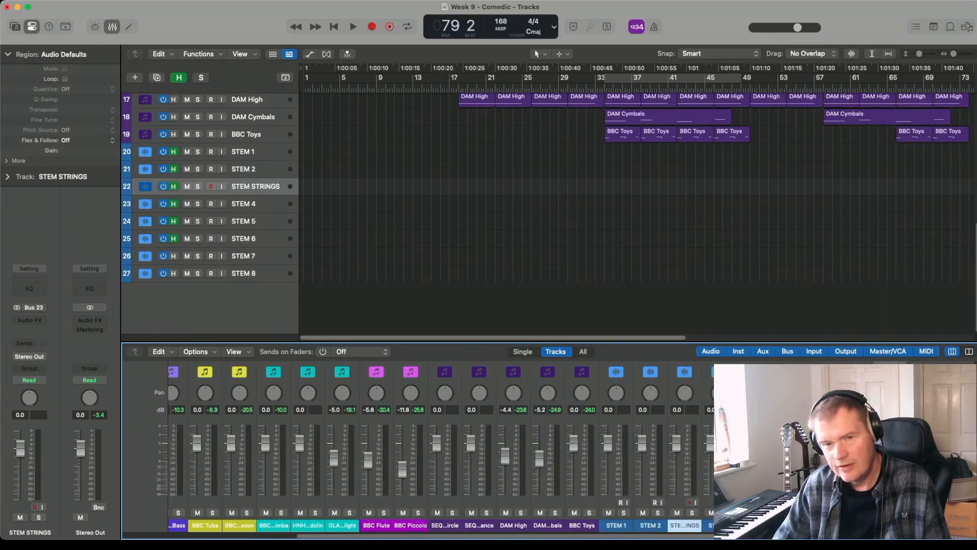
key(ctrl+t)
drag(242, 205, 244, 294)
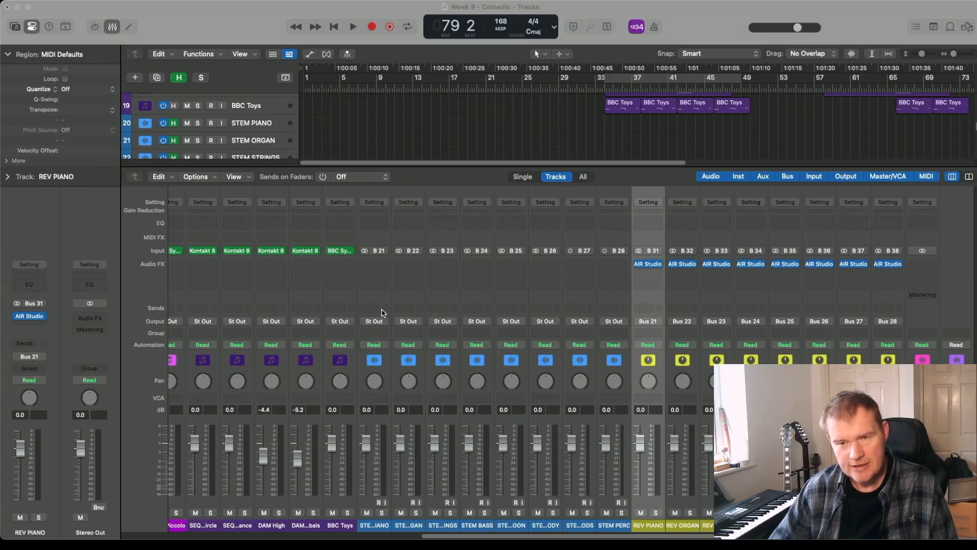
- Solo the Piano (Gentleman) track at the beginning of the track list
drag(555, 535, 272, 525)
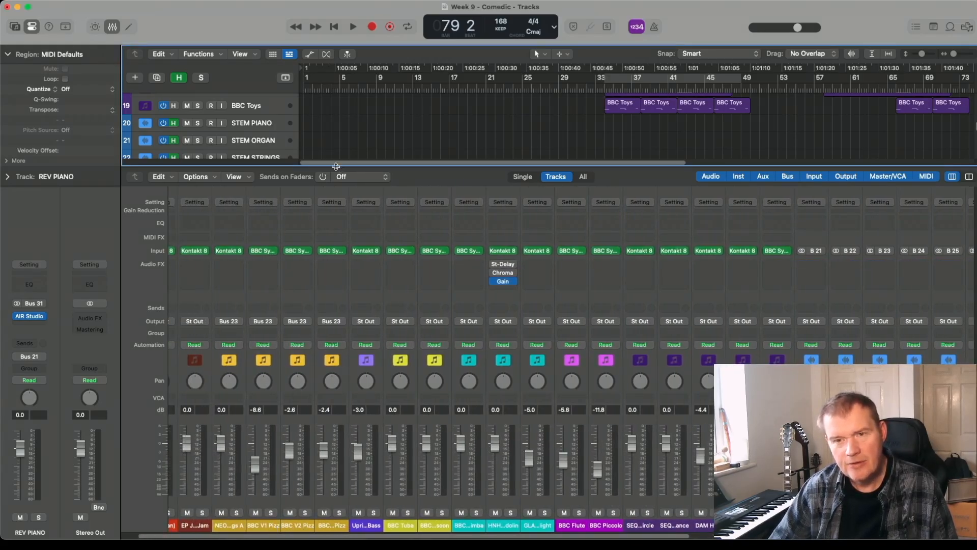
drag(336, 166, 335, 213)
scroll(334, 214, up, 10)
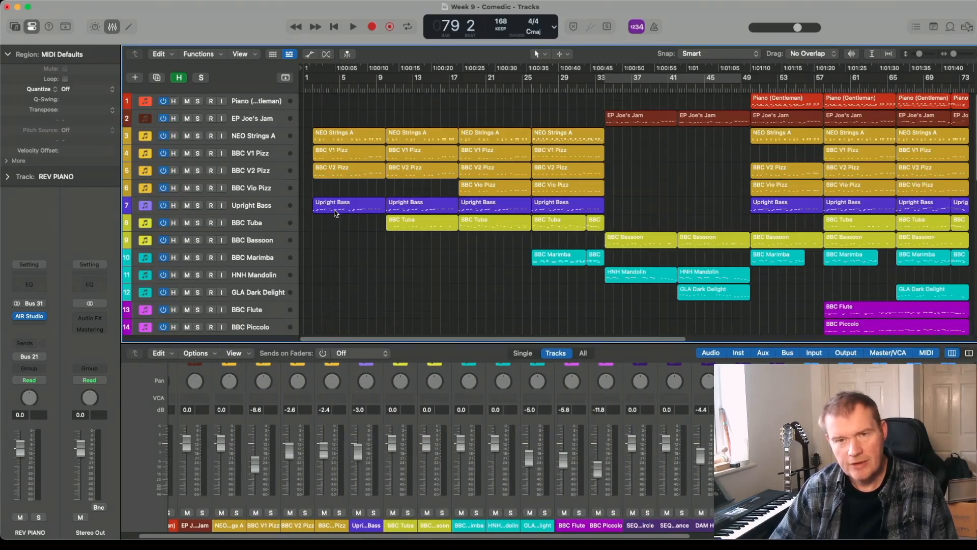
click(198, 101)
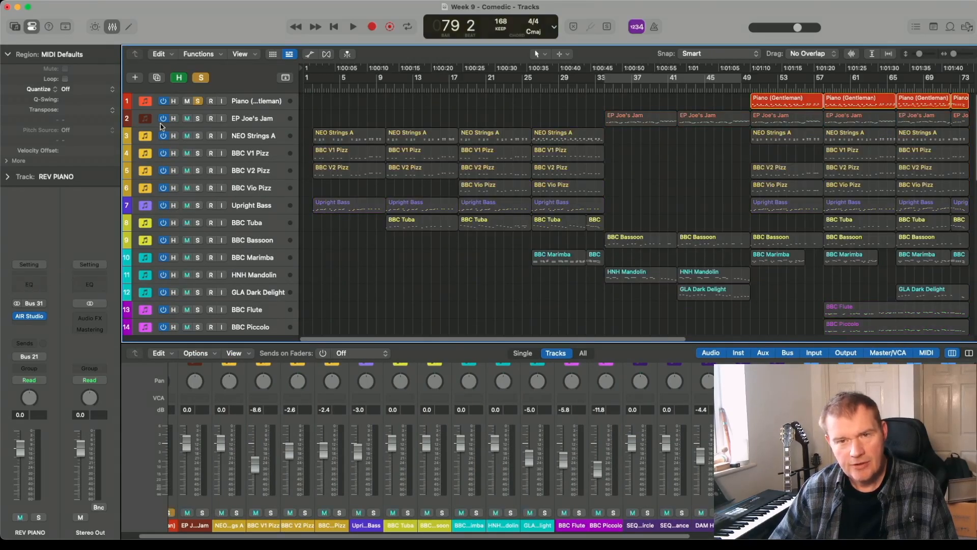
- Turn off solo on the Piano (Gentleman) track, then briefly show and hide the track automation lanes
click(198, 101)
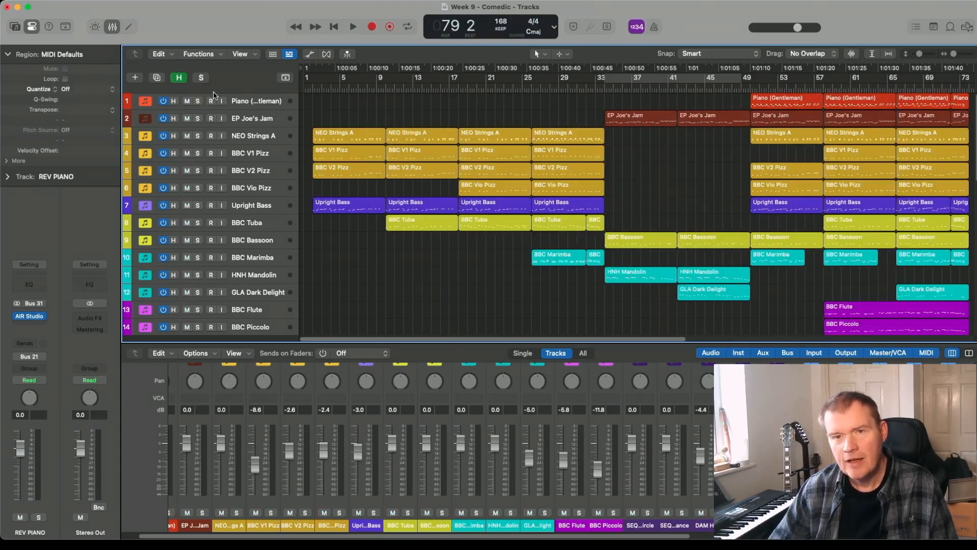
click(310, 54)
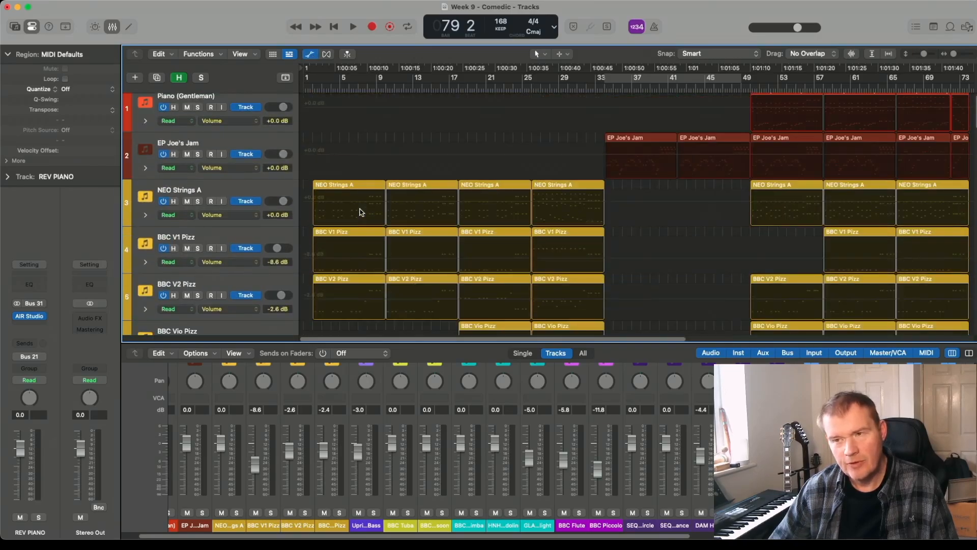
click(310, 54)
- Select the string tracks NEO Strings A to BBC Vio Pizz and review the instrument groups against the STEM tracks
scroll(369, 188, down, 3)
scroll(369, 188, up, 3)
click(263, 135)
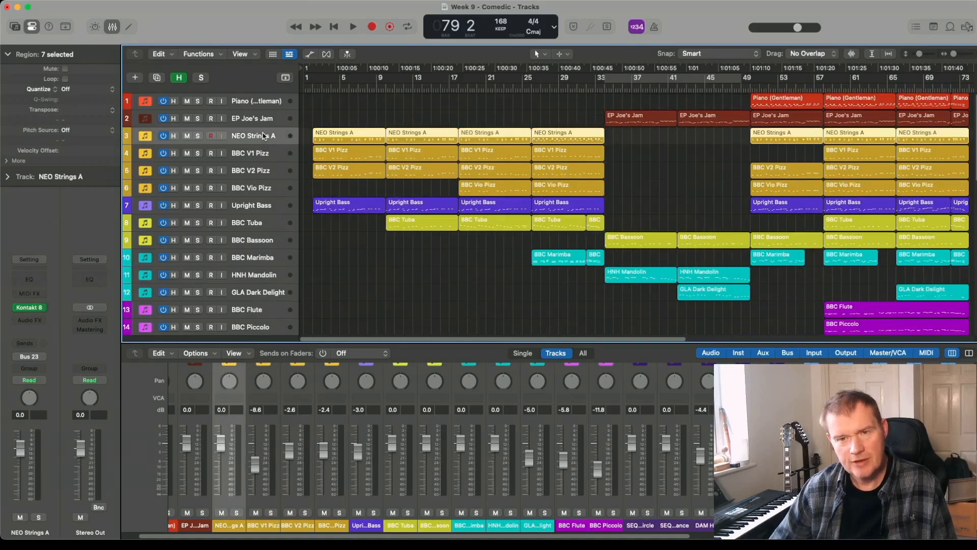
shift+click(258, 189)
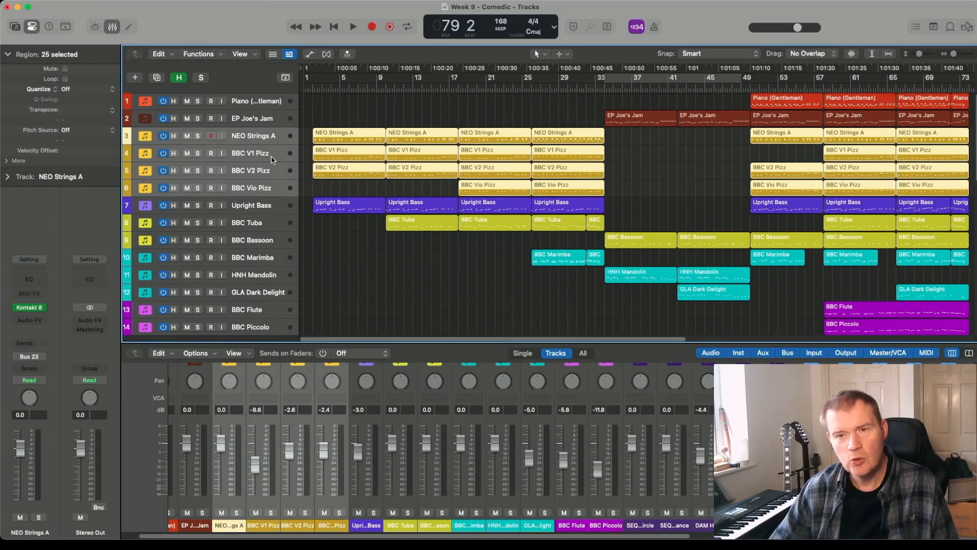
scroll(359, 191, down, 6)
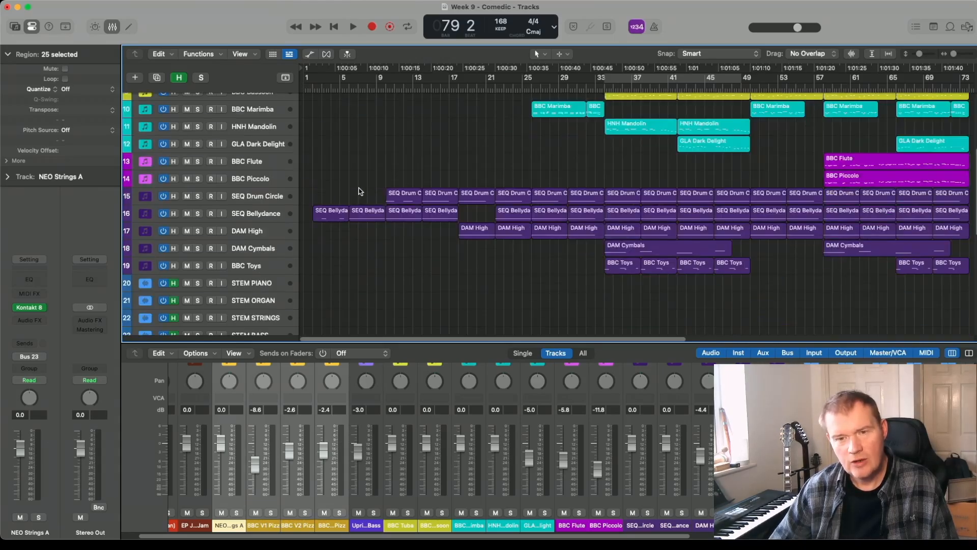
scroll(272, 267, up, 6)
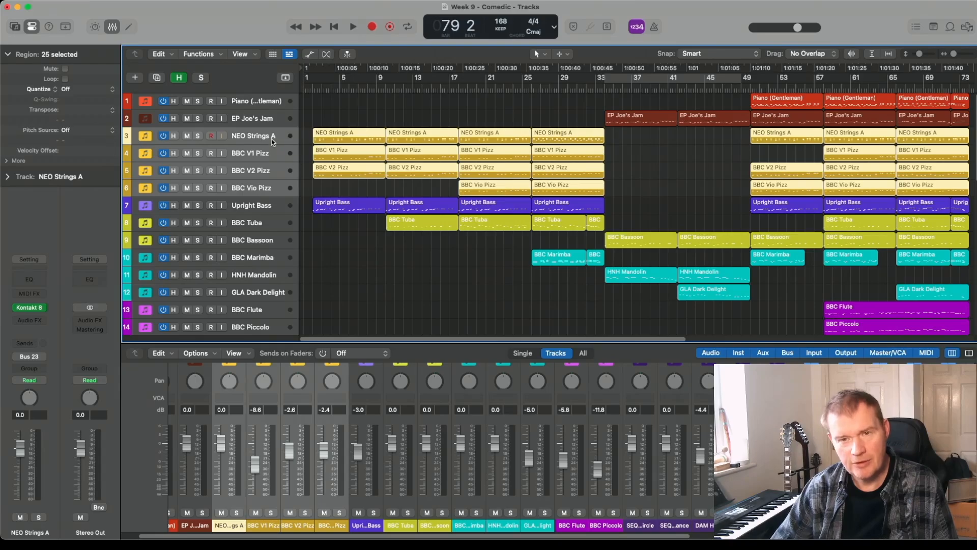
scroll(270, 194, down, 5)
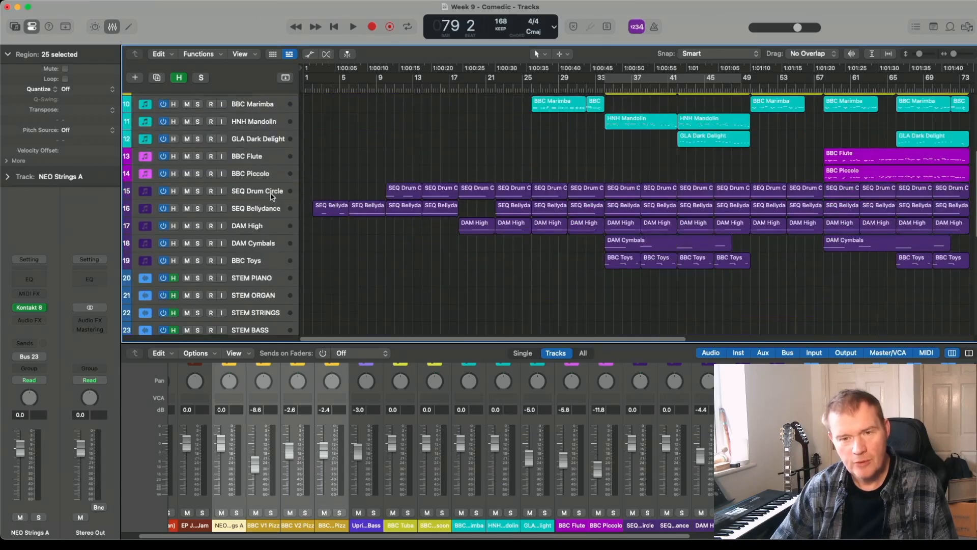
scroll(272, 196, up, 5)
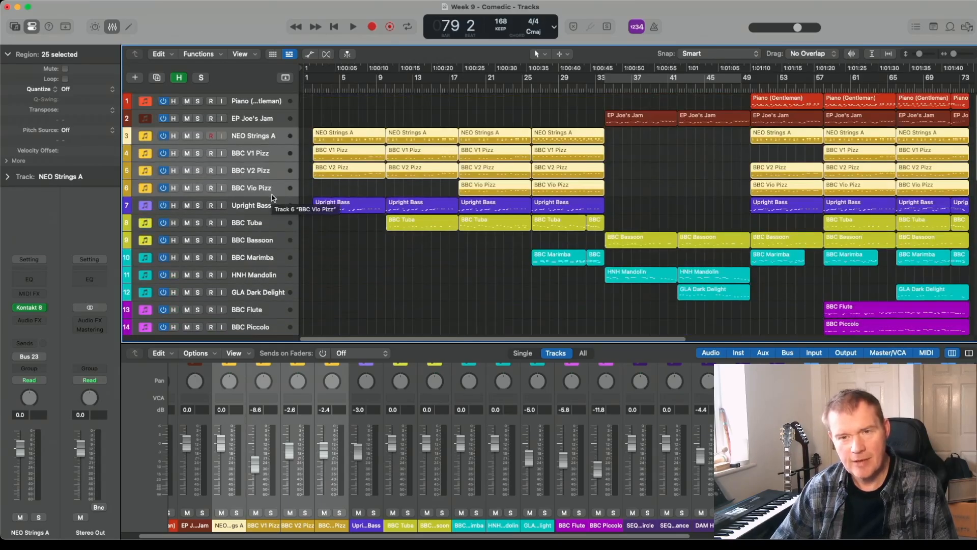
click(274, 106)
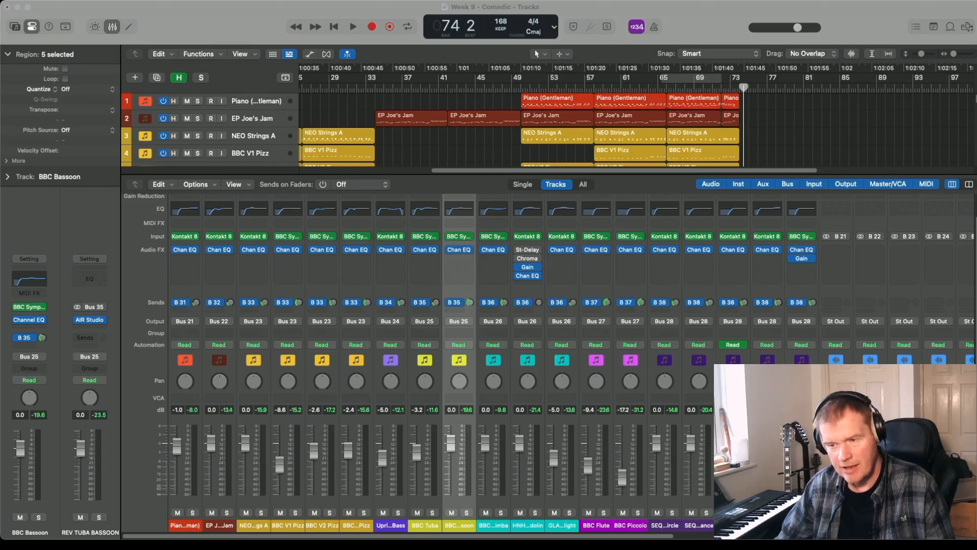
- Turn off input monitoring on the eight STEM tracks and play the project from about bar 66 to check their signal
drag(647, 535, 840, 535)
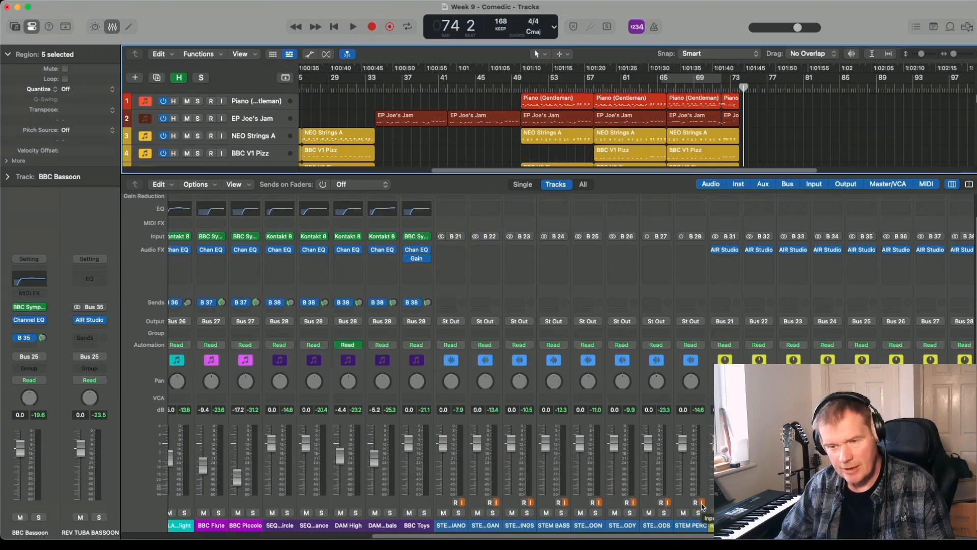
drag(702, 503, 488, 502)
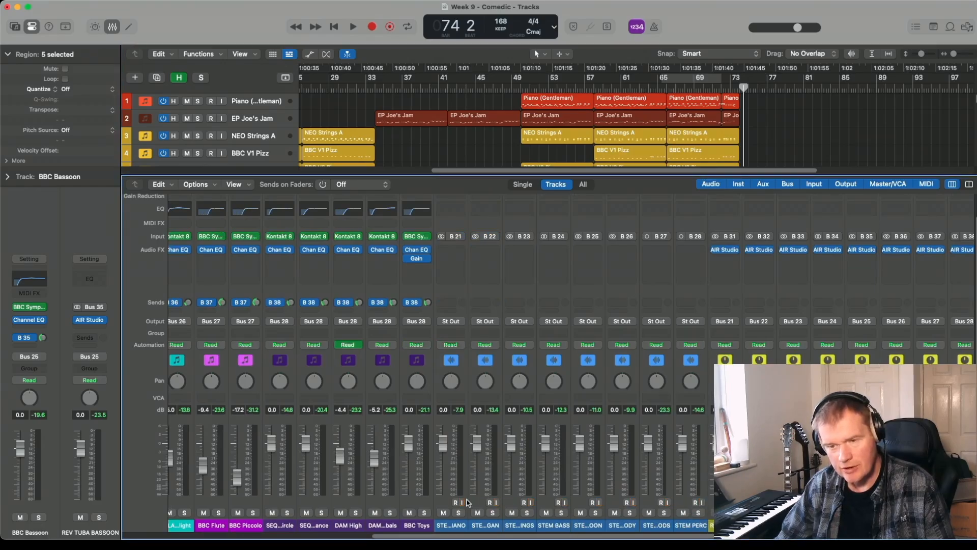
key(space)
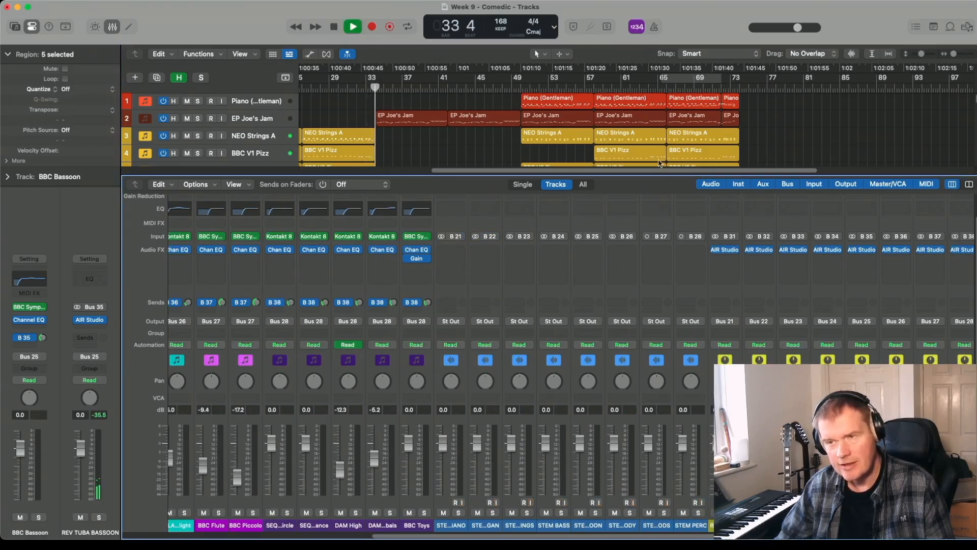
click(668, 88)
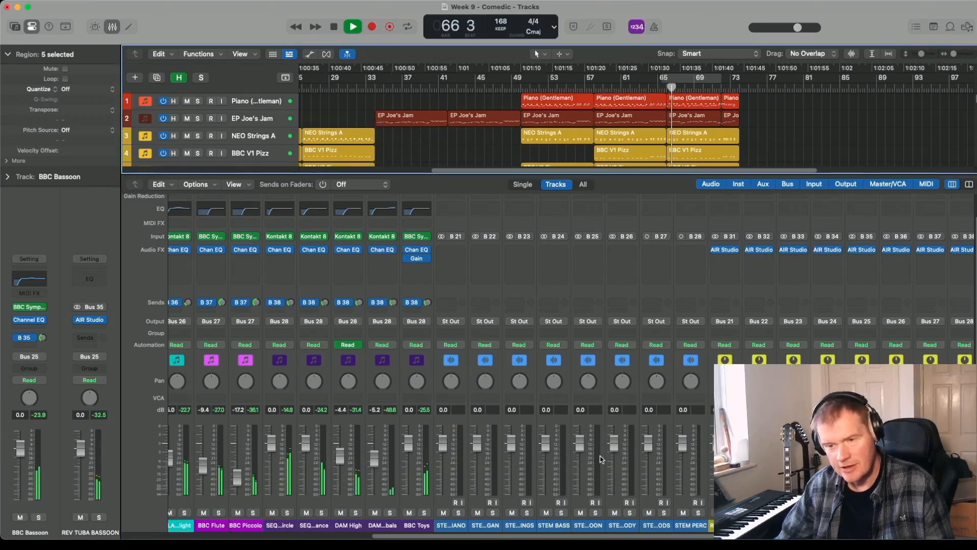
key(space)
- Turn on input monitoring on all eight STEM tracks and play a short passage to check their levels
drag(462, 503, 703, 503)
key(space)
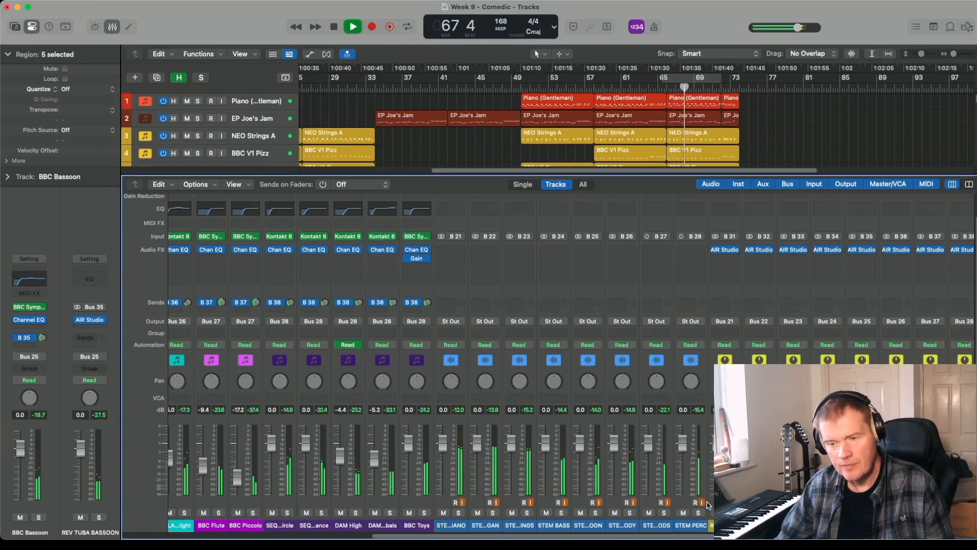
key(space)
- Switch off input monitoring on all eight STEM tracks and record-enable them, from STEM PIANO to STEM PERC
drag(702, 503, 463, 503)
drag(456, 503, 696, 504)
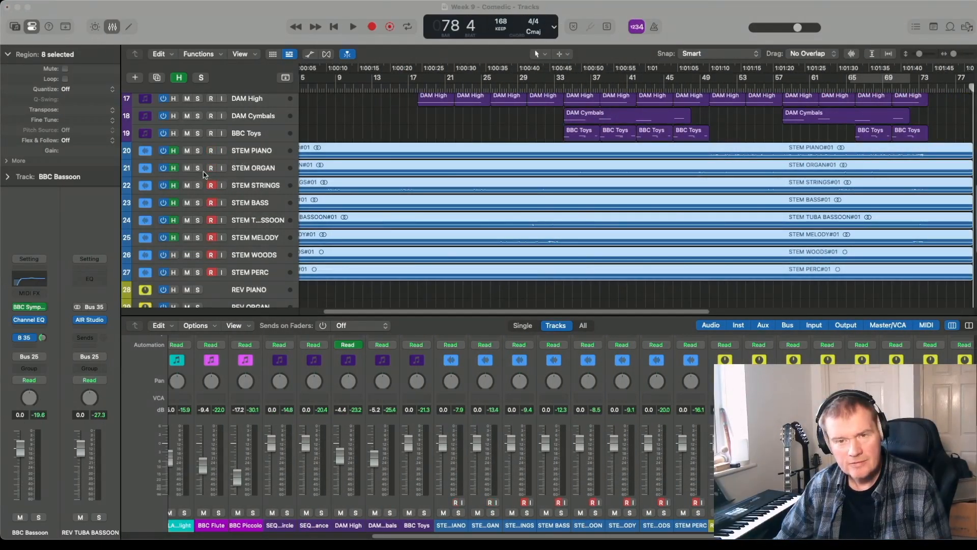
- Look over the eight recorded stem regions from the start of the project and select the STEM PIANO track
drag(390, 312, 350, 314)
scroll(415, 247, down, 4)
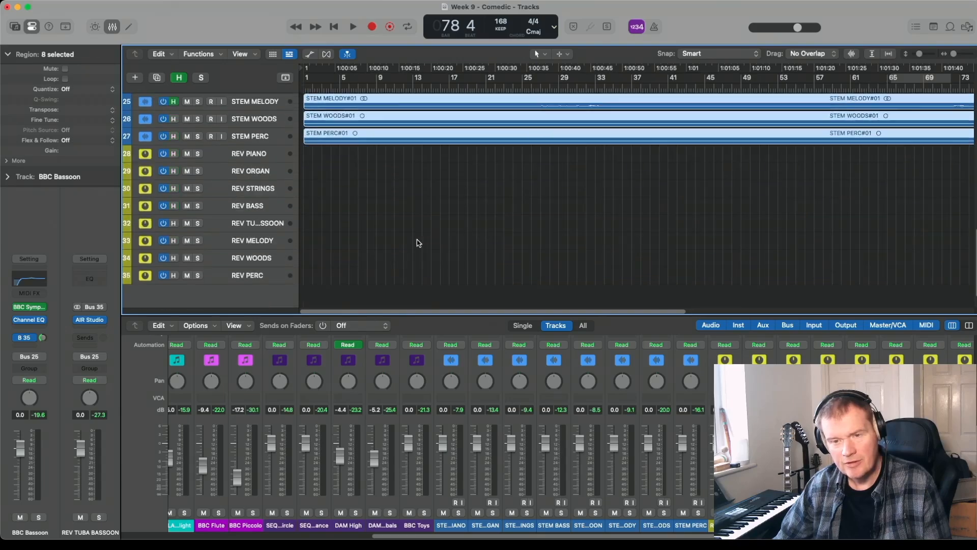
scroll(417, 241, up, 6)
scroll(417, 242, down, 4)
click(269, 153)
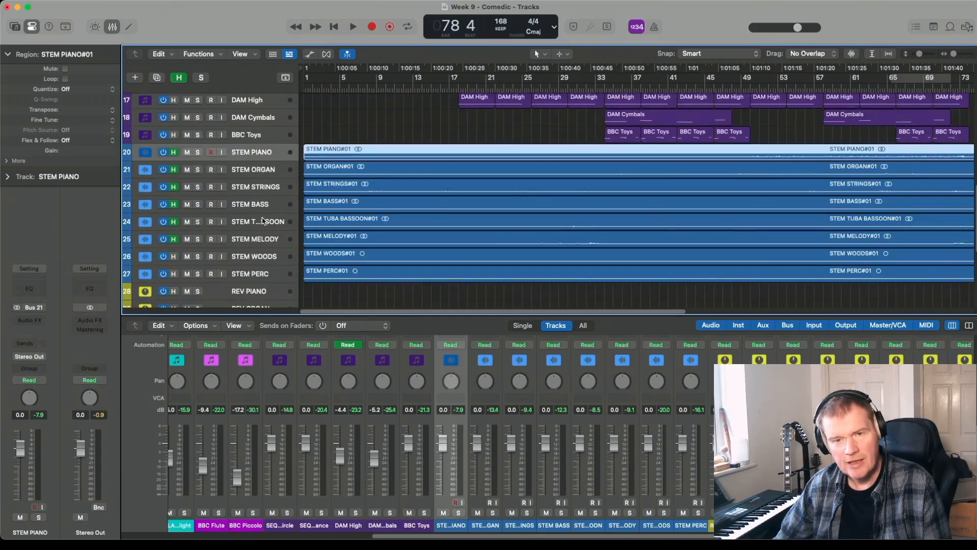
- Mute all the instrument tracks, from BBC Toys up to Piano (Gentleman), leaving the STEM tracks unmuted
scroll(181, 154, up, 2)
drag(188, 173, 188, 102)
scroll(214, 153, down, 1)
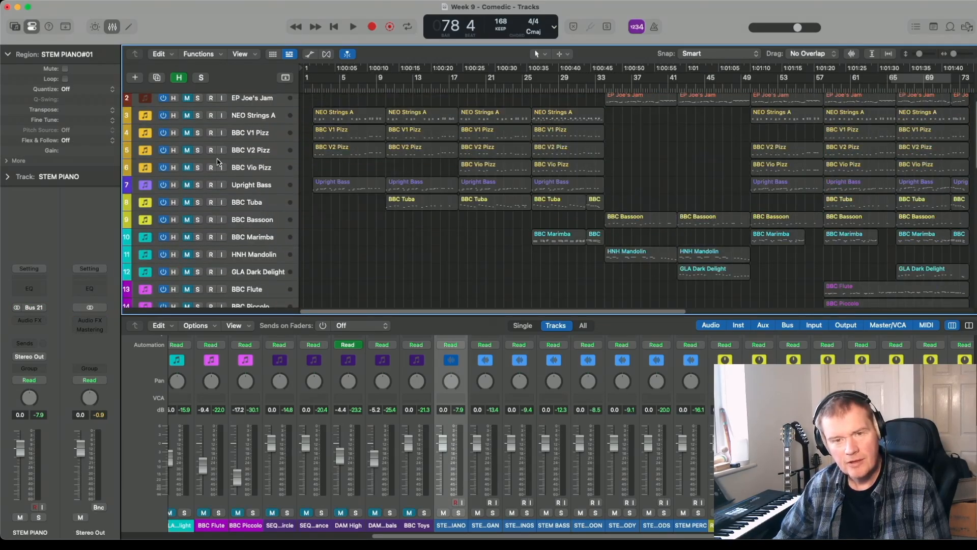
scroll(218, 162, down, 6)
scroll(217, 162, down, 3)
- Play the recorded stems from bar 1, and listen again from about bar 17
click(308, 90)
key(space)
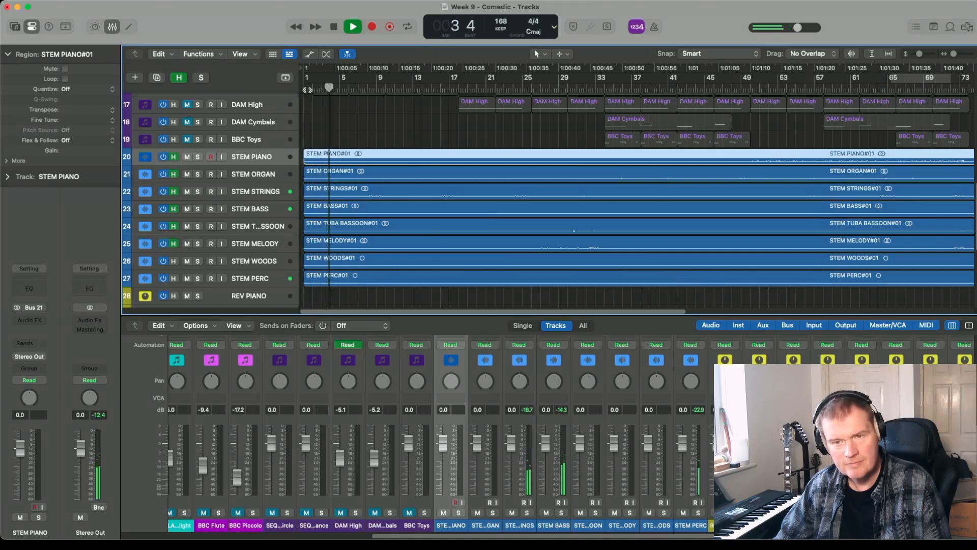
click(447, 89)
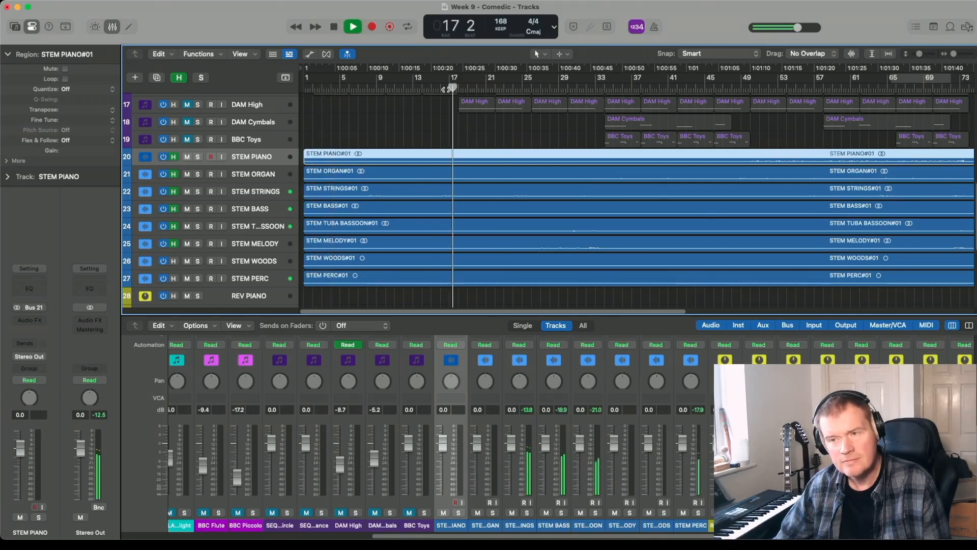
key(space)
- Play the ending of the recorded stems from about bar 72 to check the final notes and reverb tails
scroll(672, 104, right, 5)
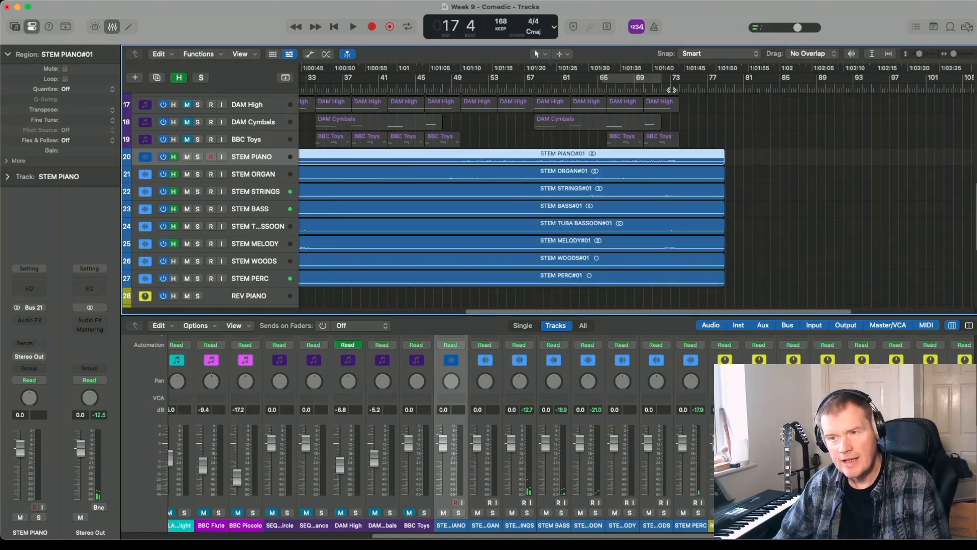
click(675, 89)
key(space)
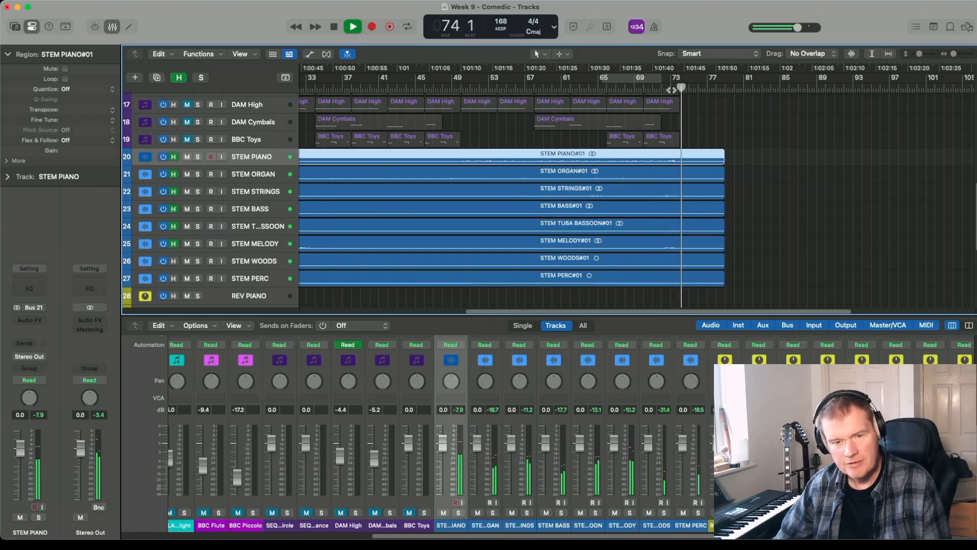
click(667, 90)
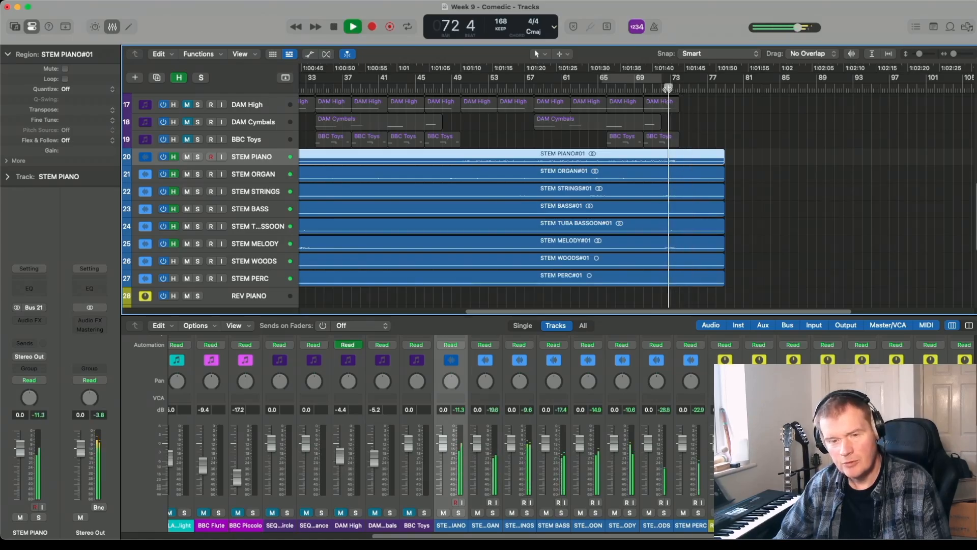
key(space)
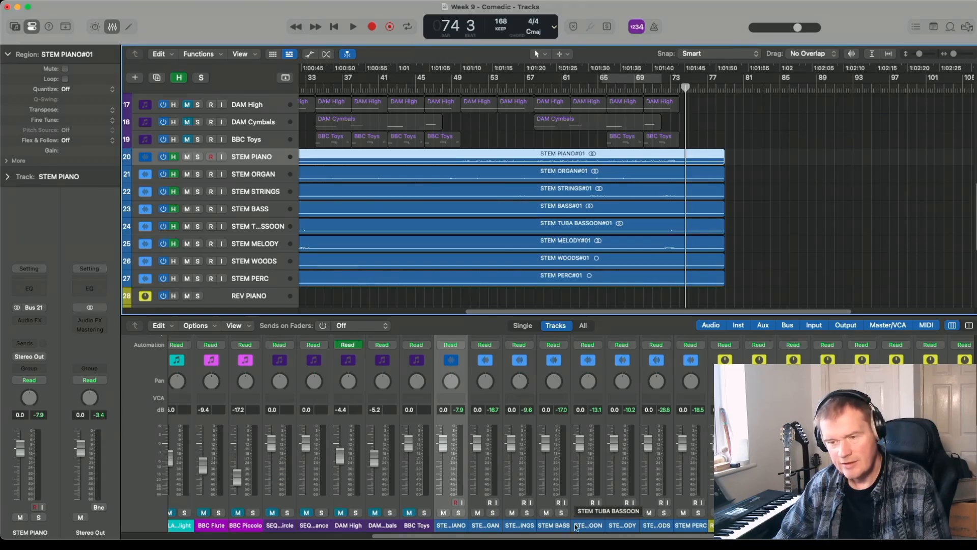
- Configure the mixer's channel strip components to show track names on 2 lines
right_click(258, 527)
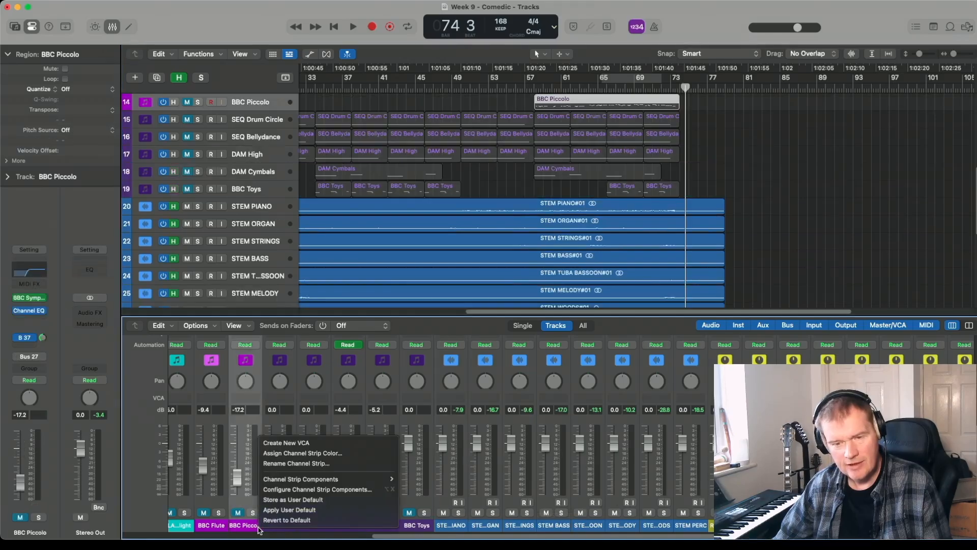
click(312, 490)
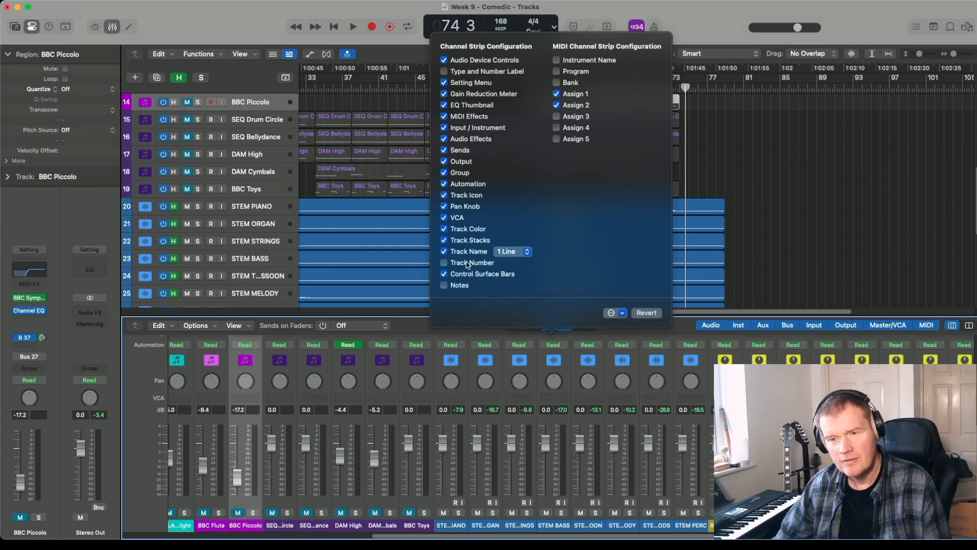
click(528, 253)
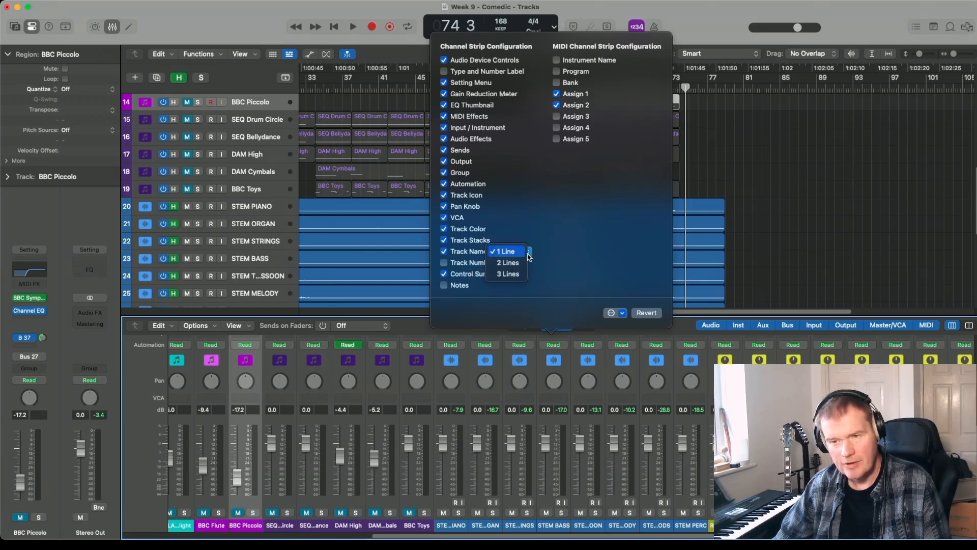
click(507, 263)
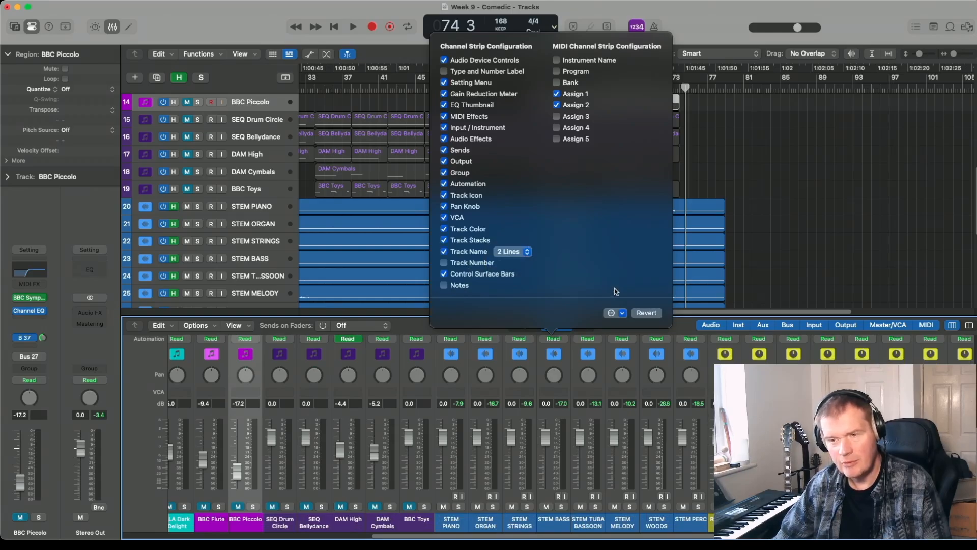
click(497, 390)
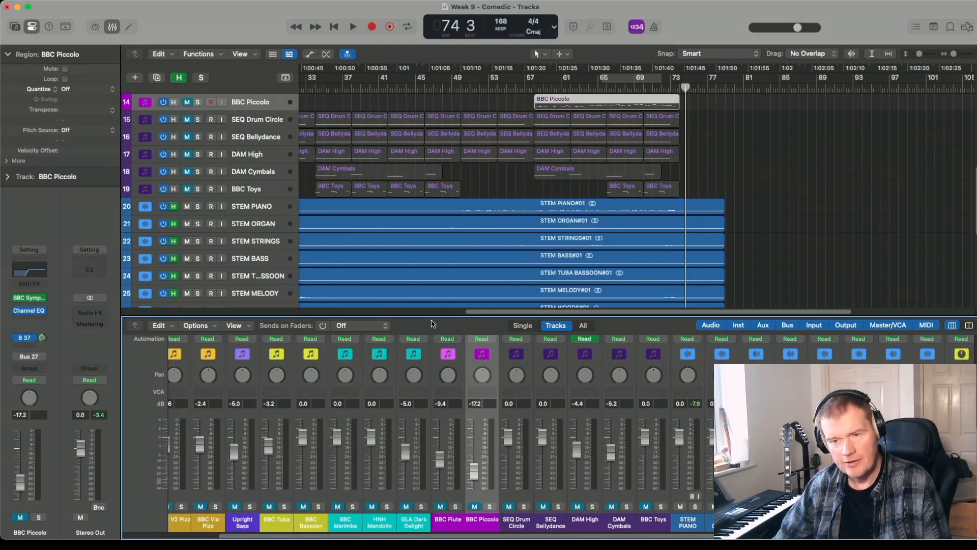
- Enlarge the mixer area and insert the Exciter plug-in on the Stereo Out channel strip
drag(435, 314, 436, 299)
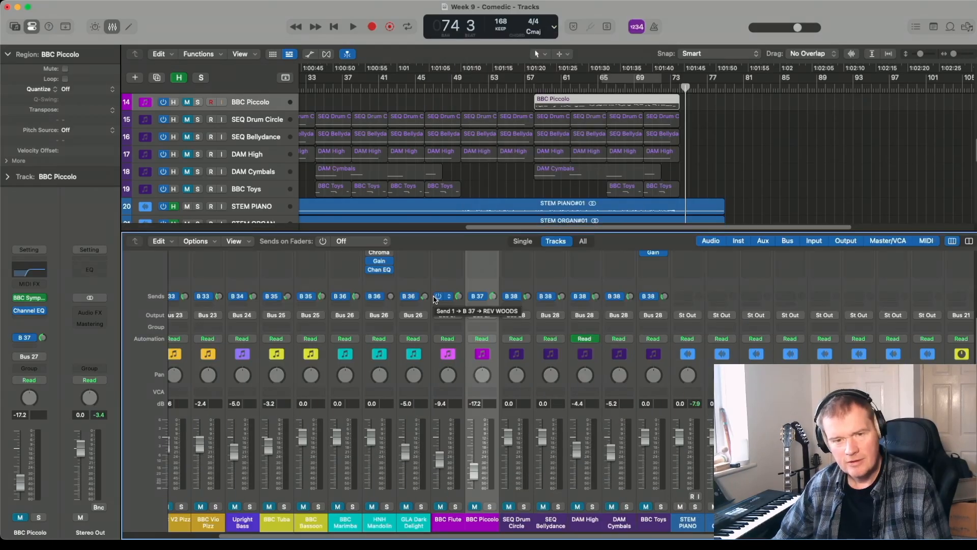
click(95, 314)
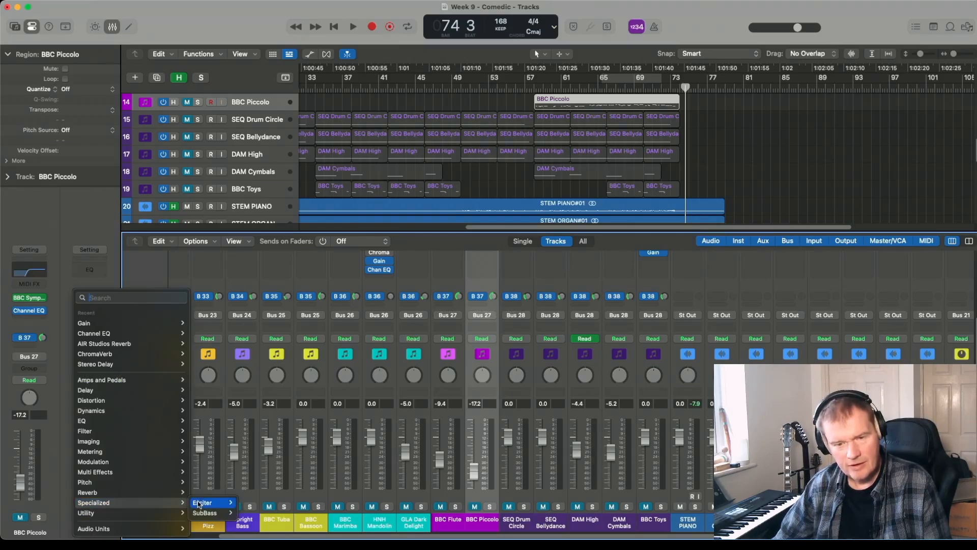
click(254, 507)
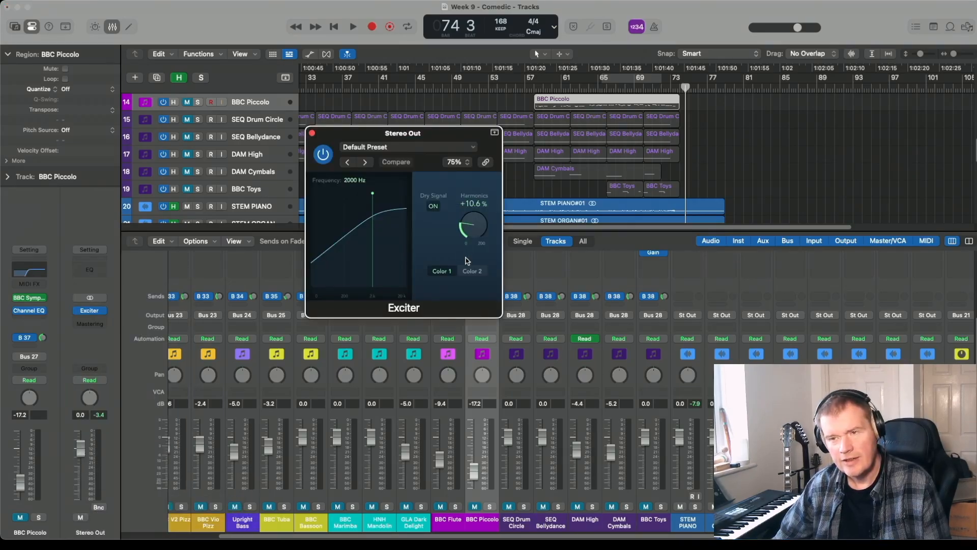
- Cycle playback from about bar 66 to bar 72 and set the Exciter to Color 2 with Harmonics at about 18%
key(space)
click(610, 77)
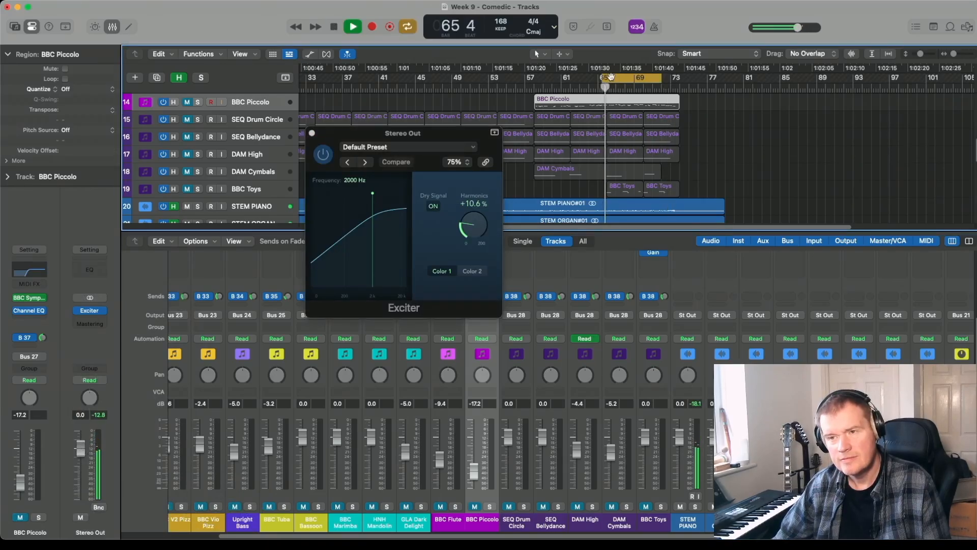
drag(610, 76, 616, 77)
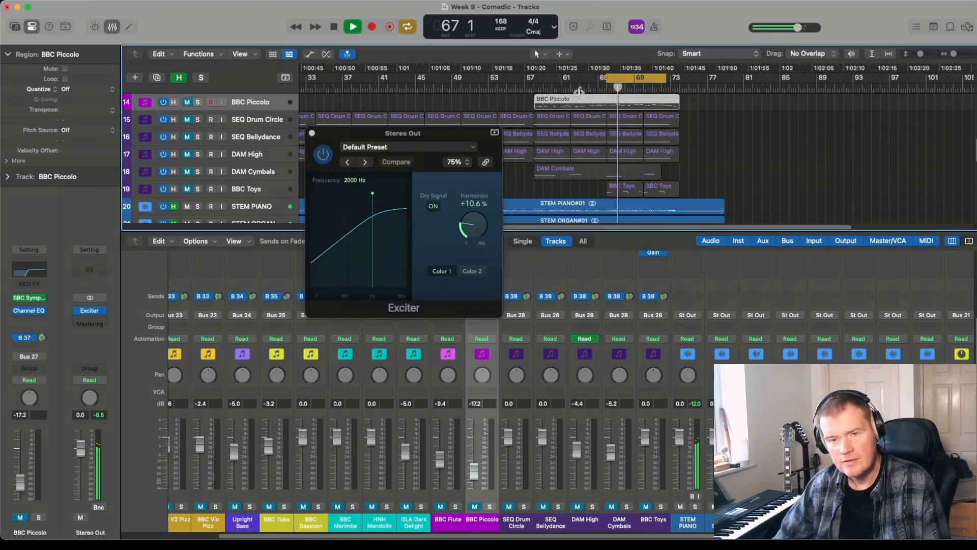
click(466, 229)
drag(466, 229, 466, 219)
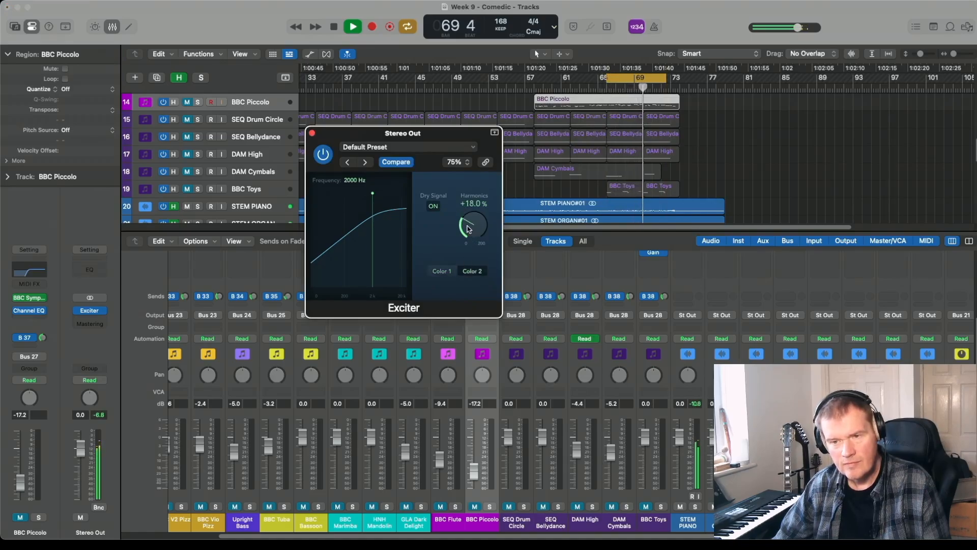
- Stop playback, close the Exciter and insert a stereo ChromaVerb after it on the Stereo Out channel strip
key(space)
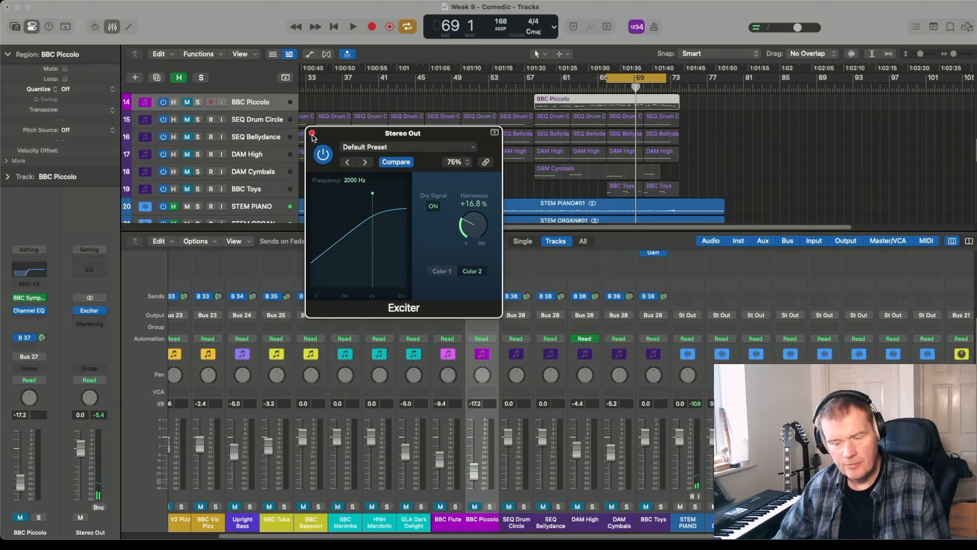
click(313, 134)
click(98, 311)
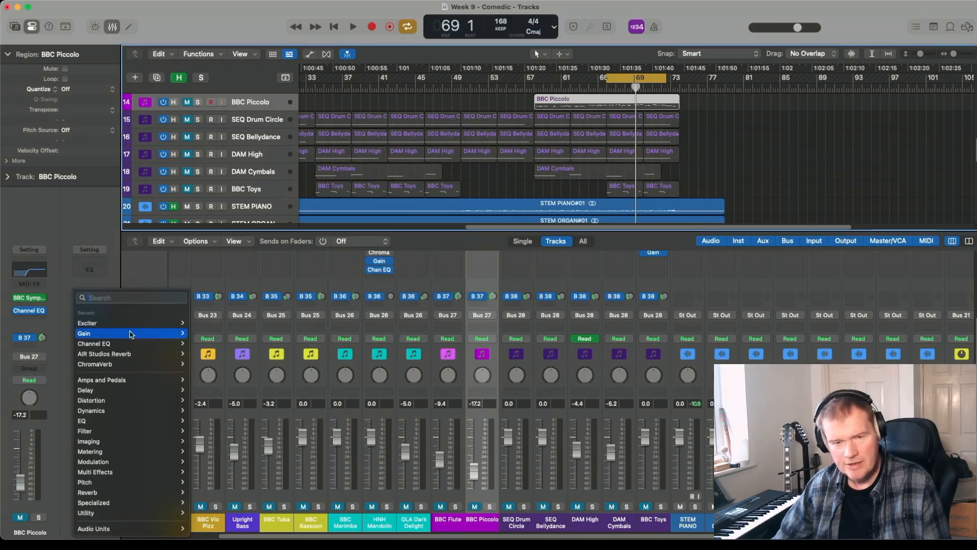
mouse_move(161, 352)
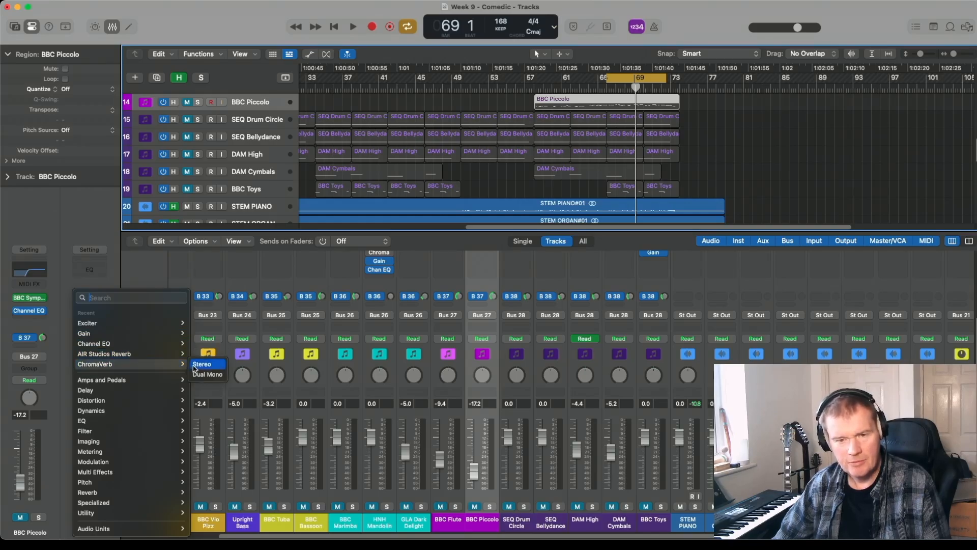
click(200, 364)
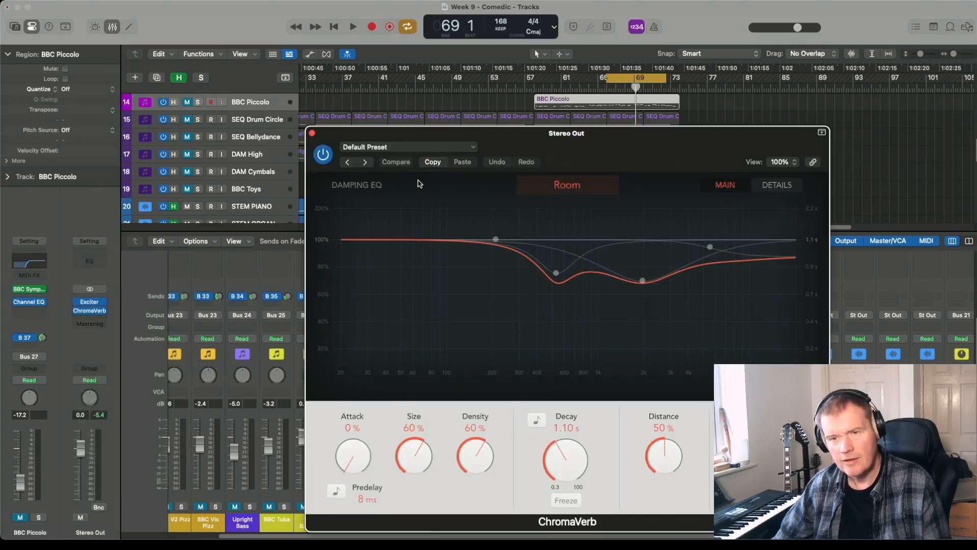
- Load the Concert Hall preset in ChromaVerb and audition it over the cycled bars
click(385, 150)
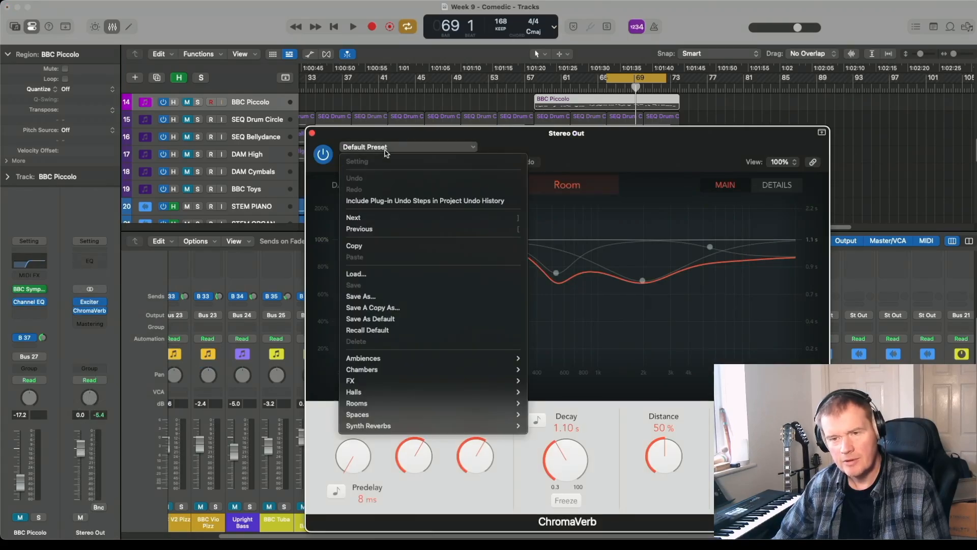
key(space)
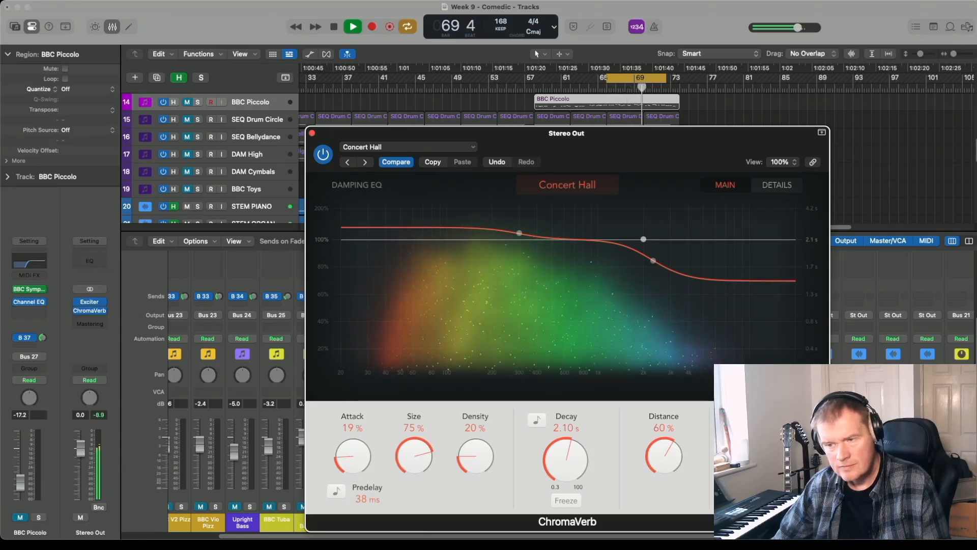
key(space)
click(96, 312)
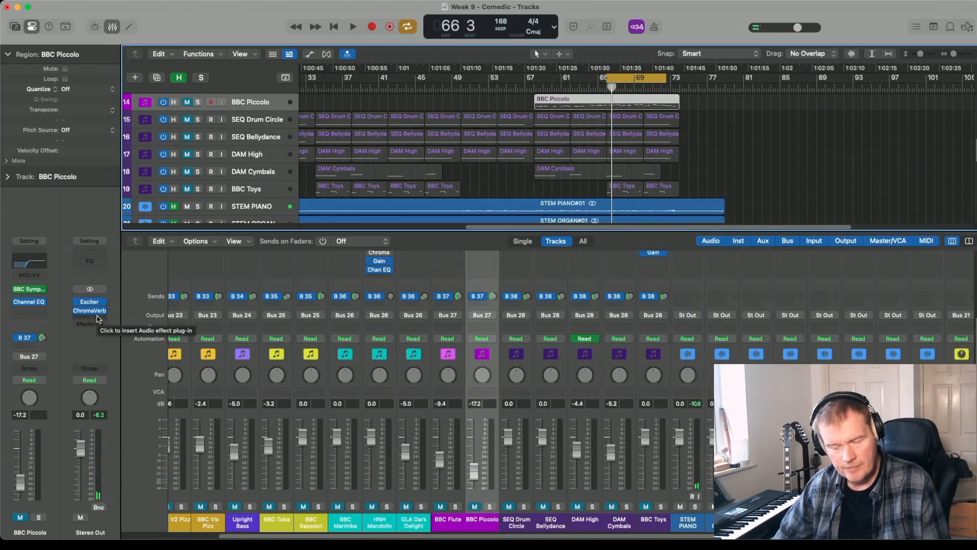
- Insert the Stereo Spread imaging plug-in after ChromaVerb on the Stereo Out channel strip
click(98, 319)
mouse_move(142, 452)
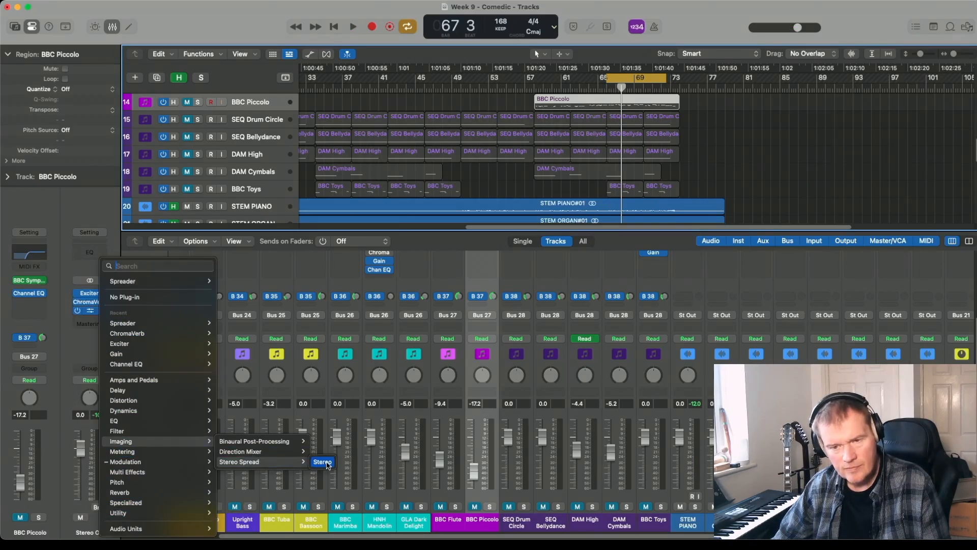
click(327, 464)
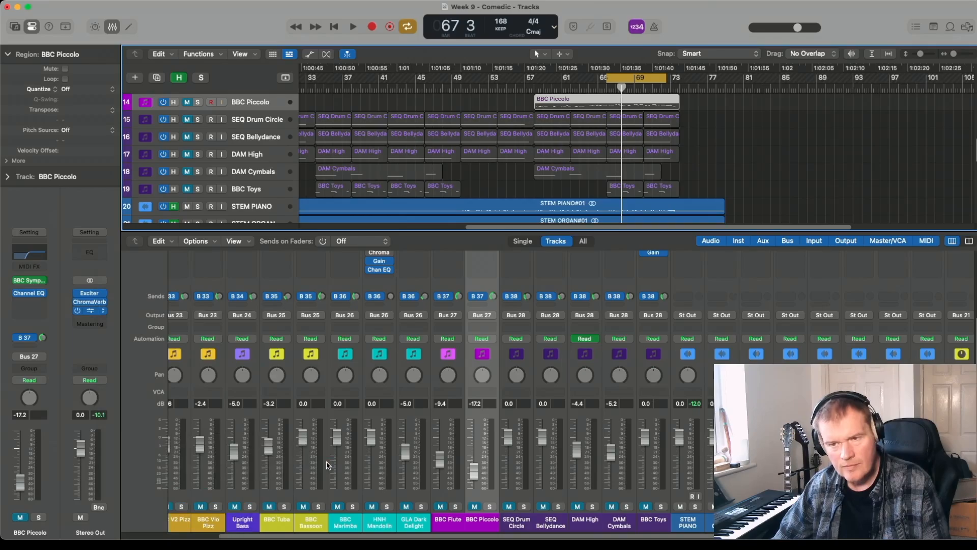
- Set Stereo Spread's lower intensity to 0%, lower frequency to 140 Hz and upper intensity to 54%
drag(325, 189, 324, 219)
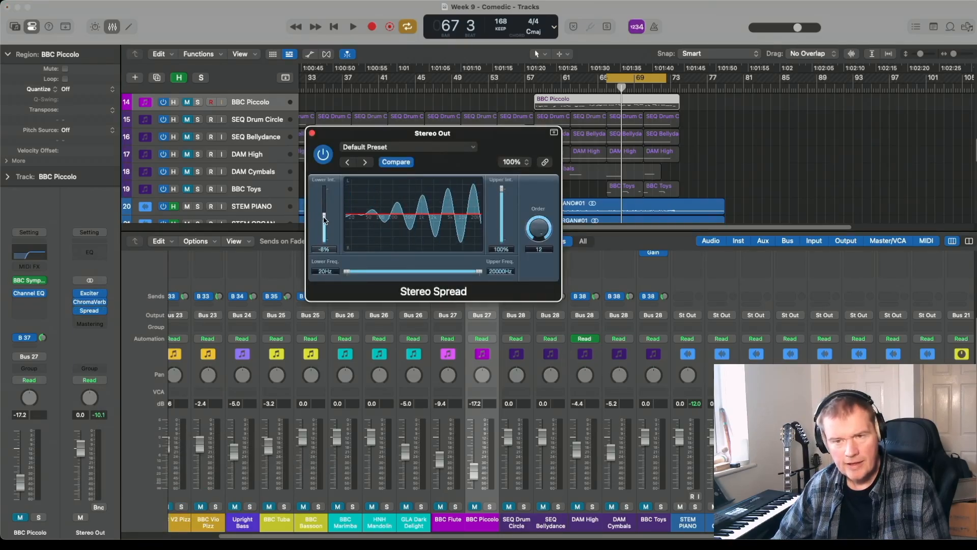
double_click(321, 249)
text(0)
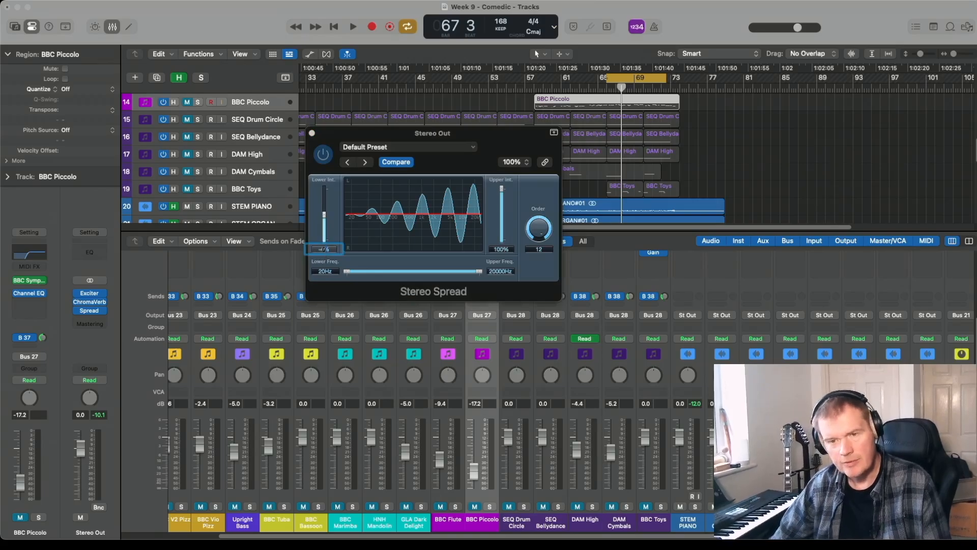
key(Return)
drag(347, 272, 406, 283)
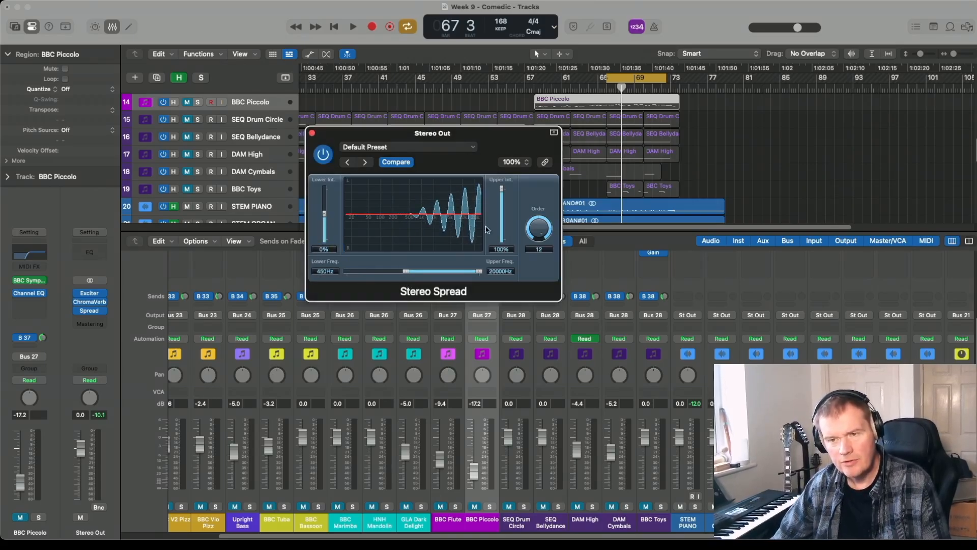
mouse_move(502, 189)
mouse_down()
mouse_move(502, 232)
mouse_move(502, 200)
mouse_up()
- Compare the cycled section with Stereo Spread bypassed and active, leaving the plug-in on
key(space)
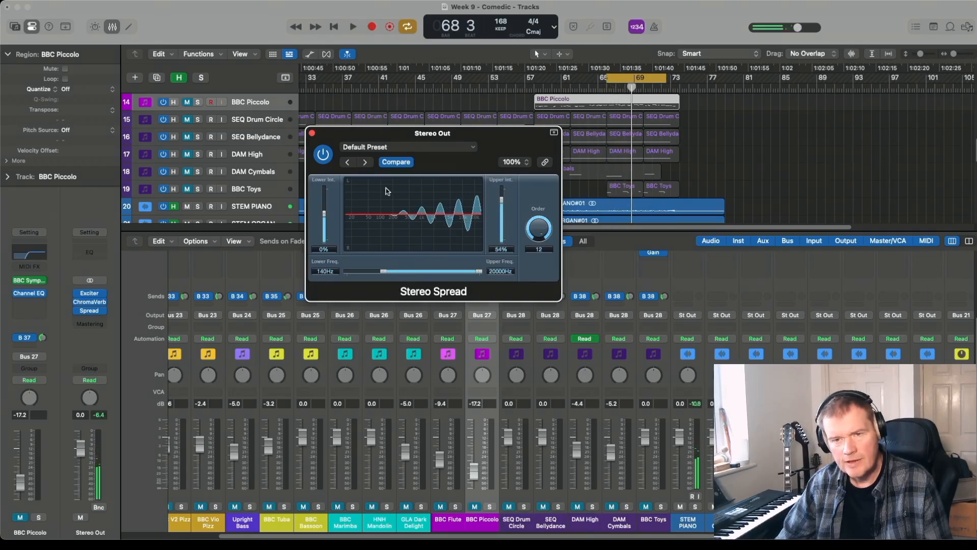
key(space)
click(322, 155)
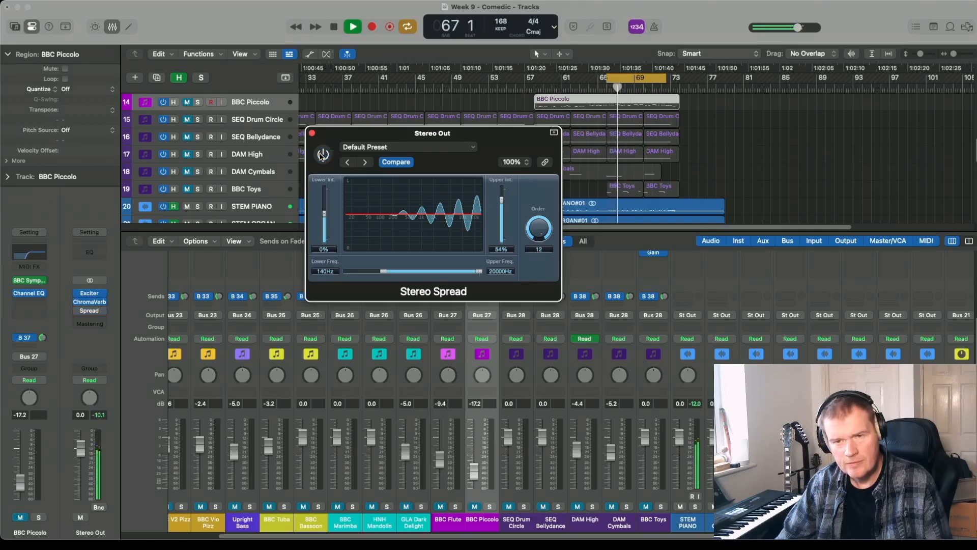
click(322, 155)
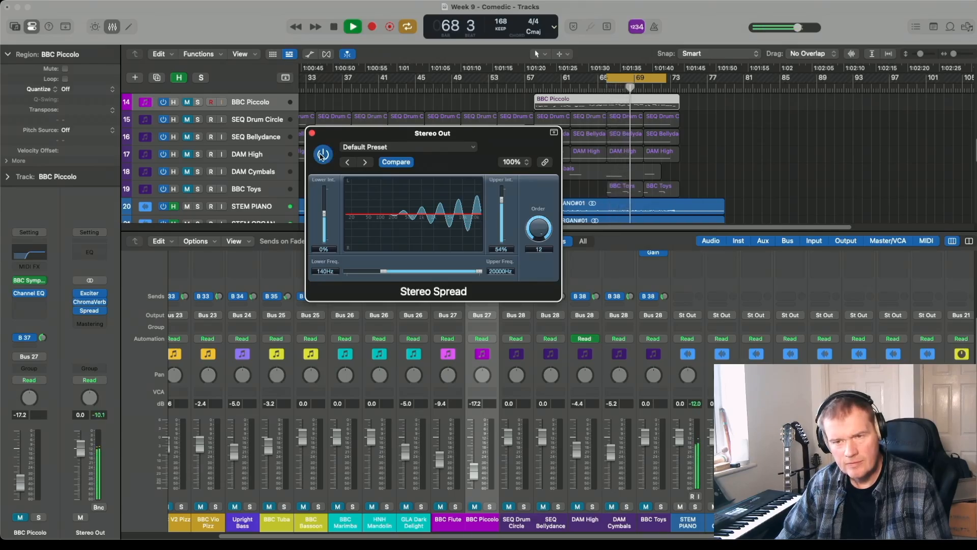
key(space)
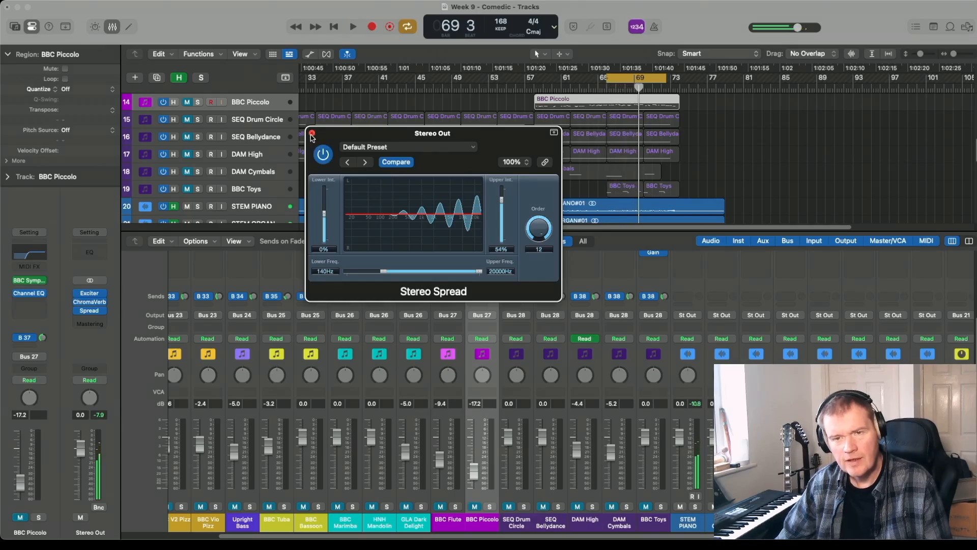
click(312, 133)
- Insert the Multipressor dynamics plug-in after Stereo Spread on the Stereo Out channel strip
click(89, 319)
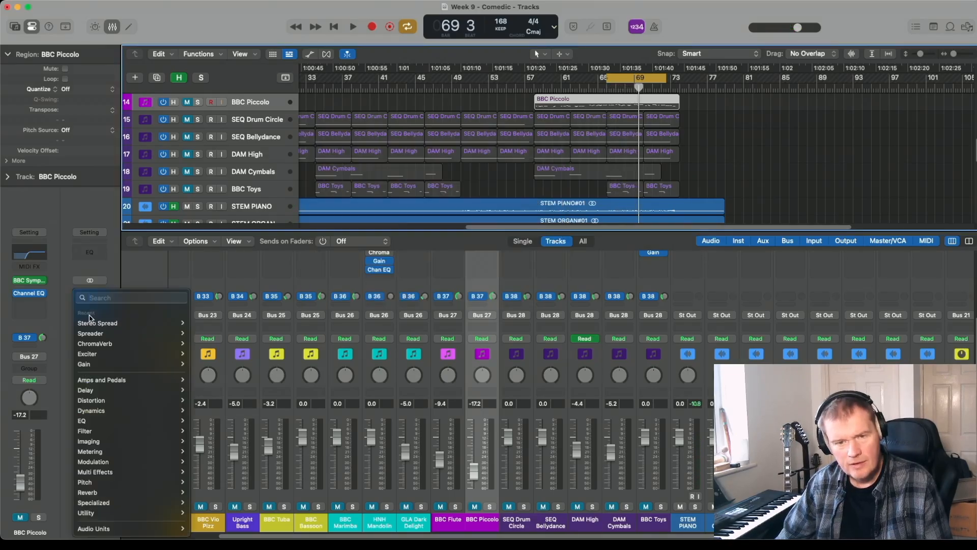
mouse_move(163, 366)
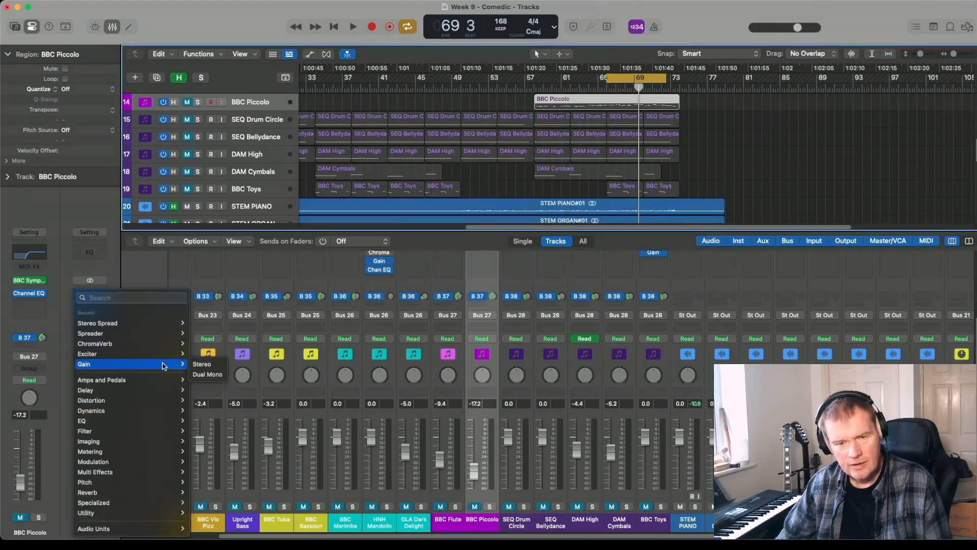
mouse_move(165, 413)
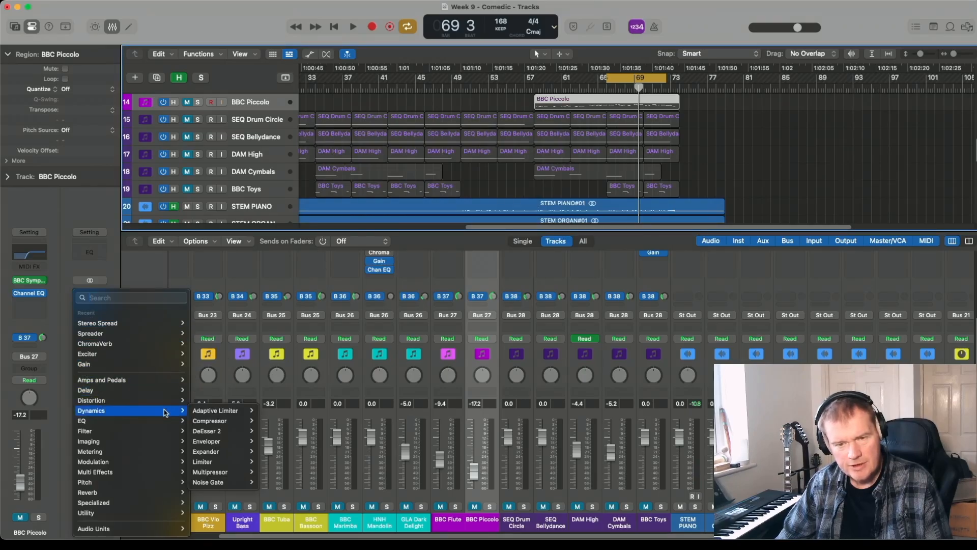
click(209, 472)
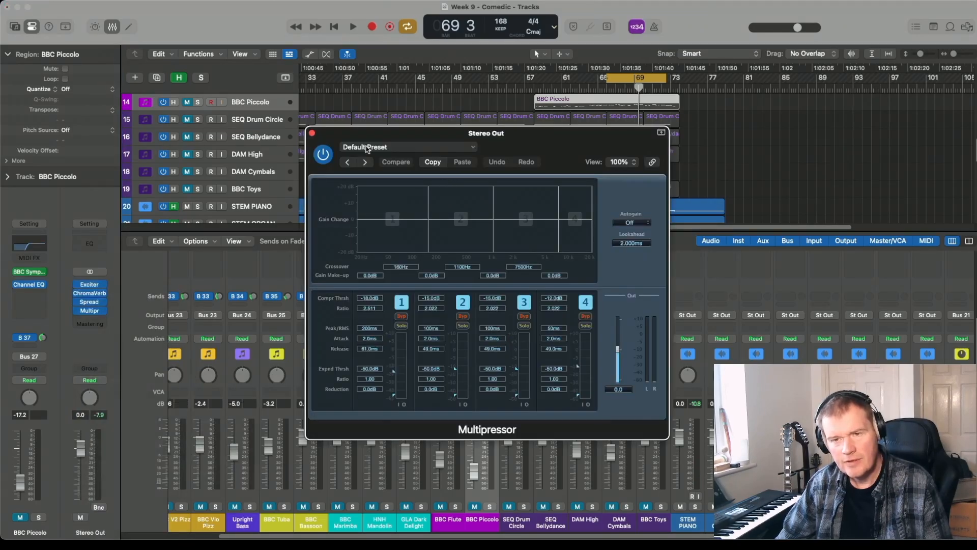
- Load the Slow Attack 4-Band preset in the Multipressor and audition it over the cycled section
click(368, 148)
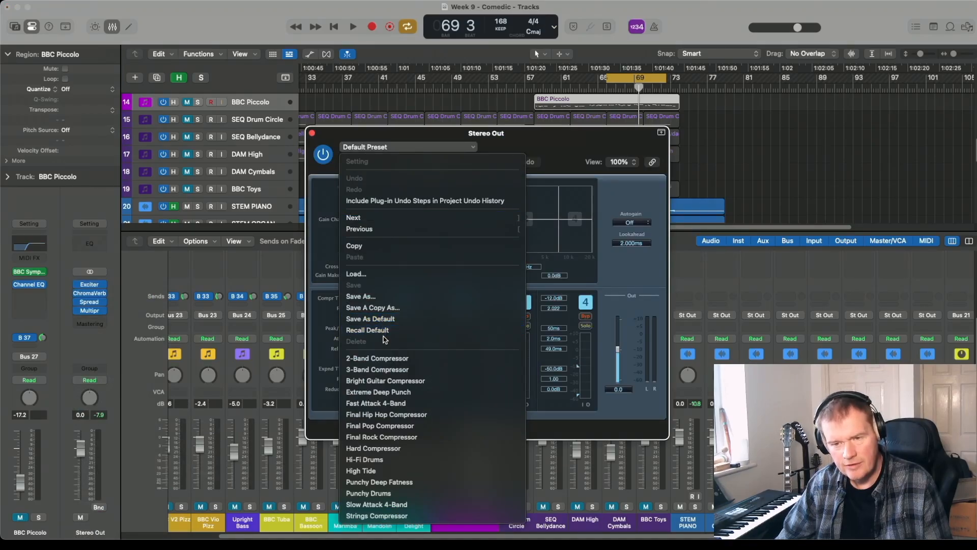
click(377, 504)
key(space)
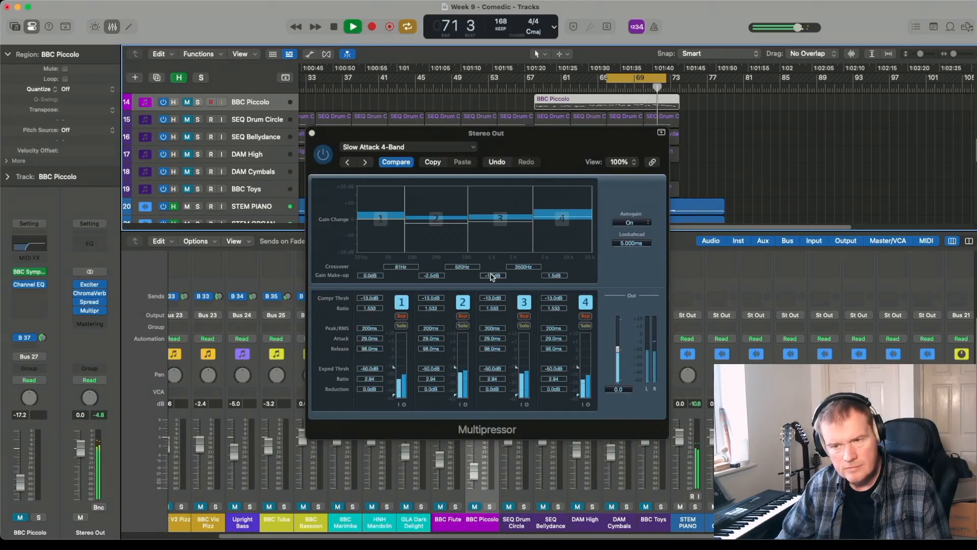
key(space)
click(312, 133)
- Insert an Adaptive Limiter after the Multipressor on Stereo Out and set its Out Ceiling to -1.0 dB
click(97, 317)
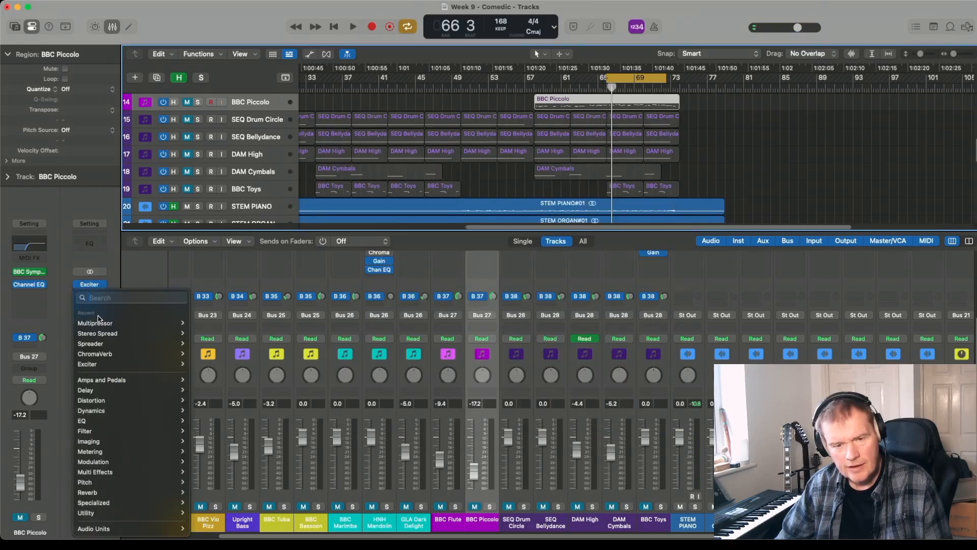
mouse_move(92, 410)
mouse_move(219, 406)
click(278, 410)
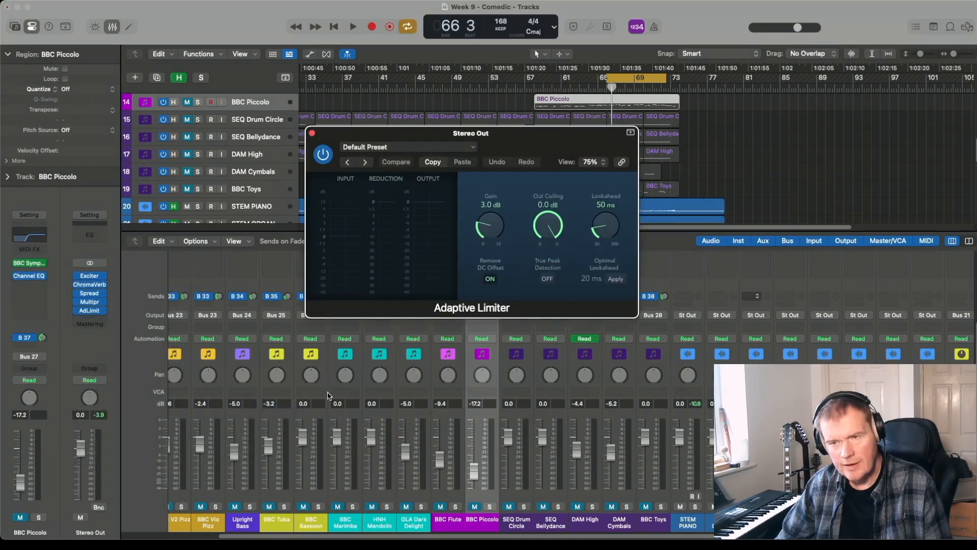
drag(550, 224, 546, 275)
drag(436, 134, 446, 190)
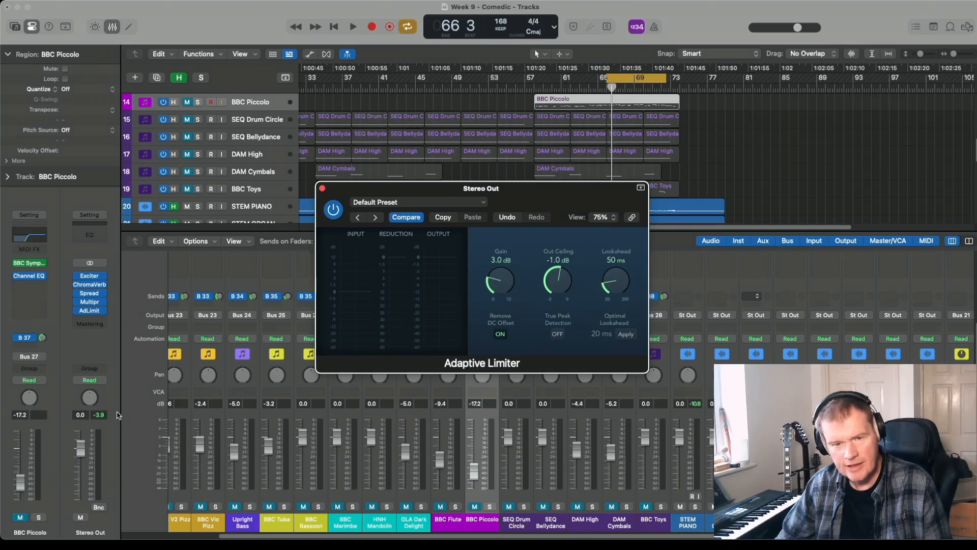
- Extend the cycle range to bar 73 and raise the Adaptive Limiter's gain during playback
drag(670, 82, 678, 80)
key(space)
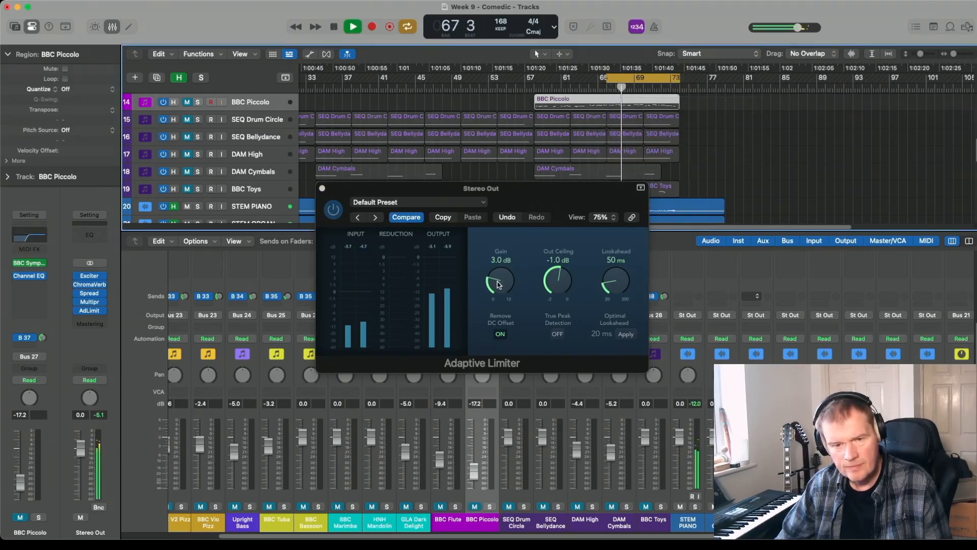
drag(499, 284, 497, 264)
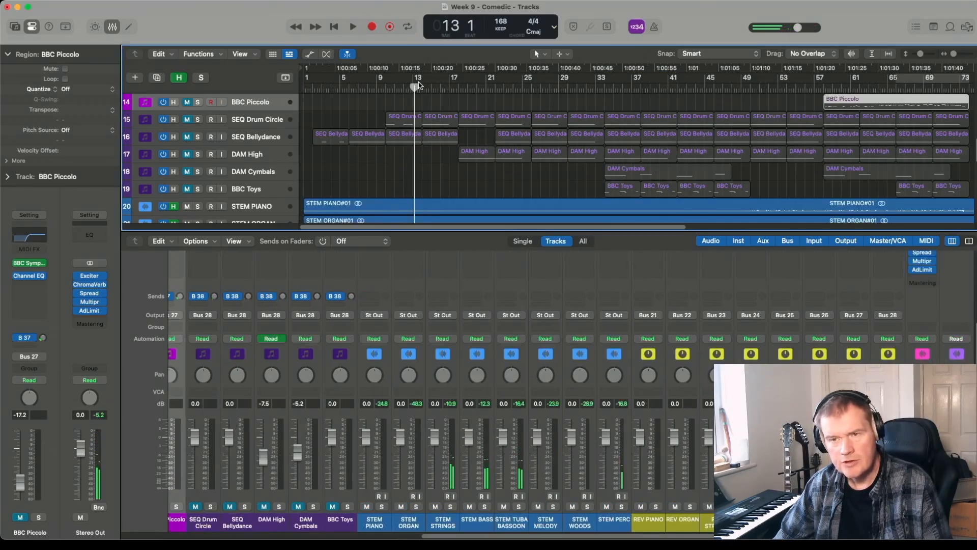
- Play the mastered stems from bar 13, bar 29 and about bar 41 to check different sections
key(space)
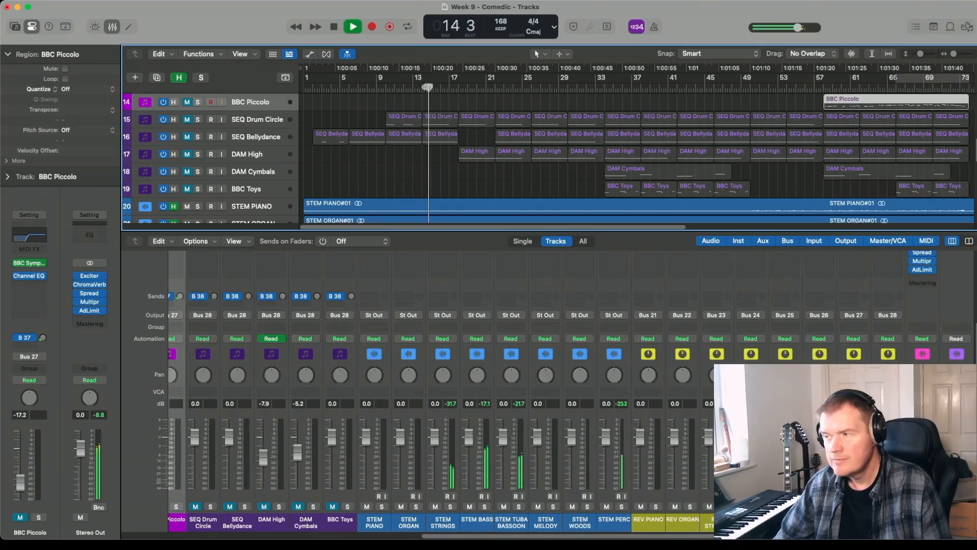
click(562, 87)
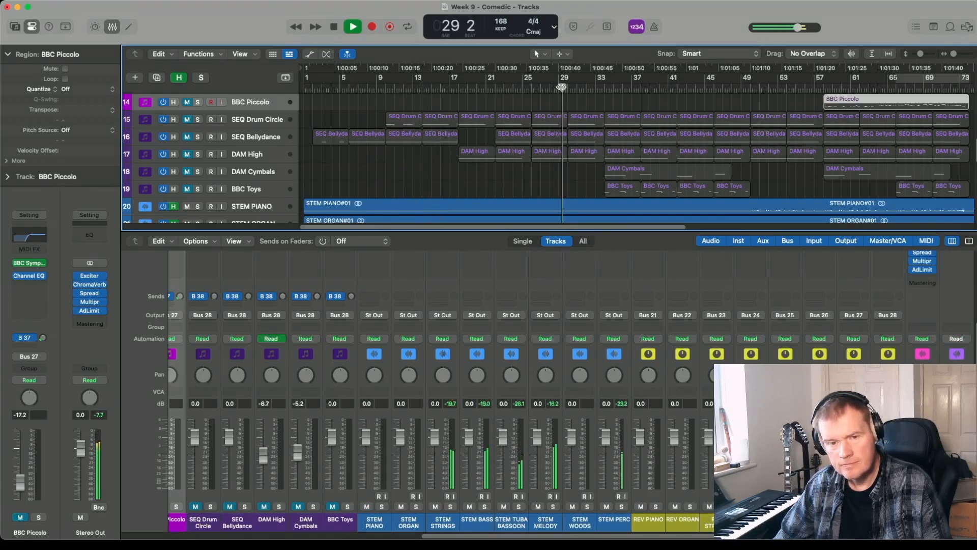
click(677, 87)
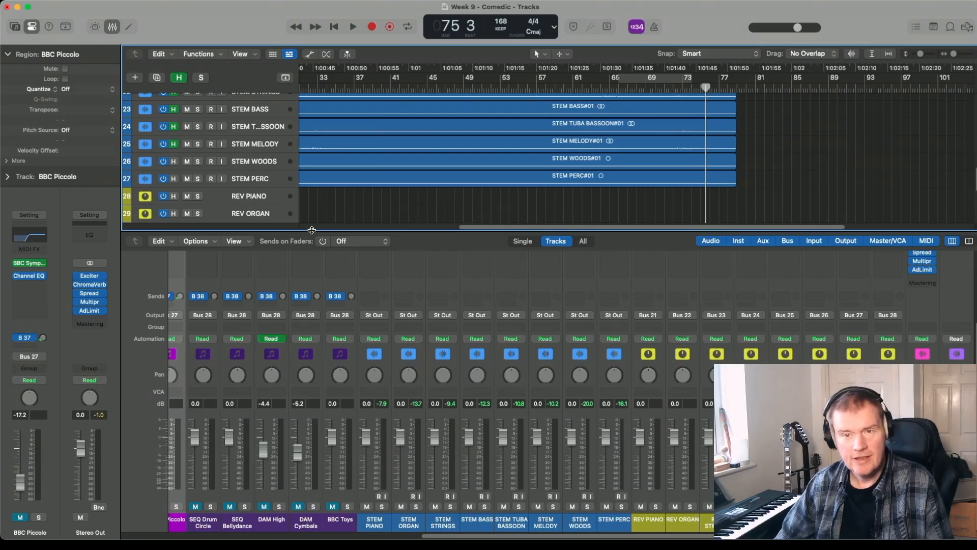
- Enlarge the tracks area and review the instrument, stem and reverb tracks together
drag(312, 230, 312, 351)
scroll(362, 144, up, 3)
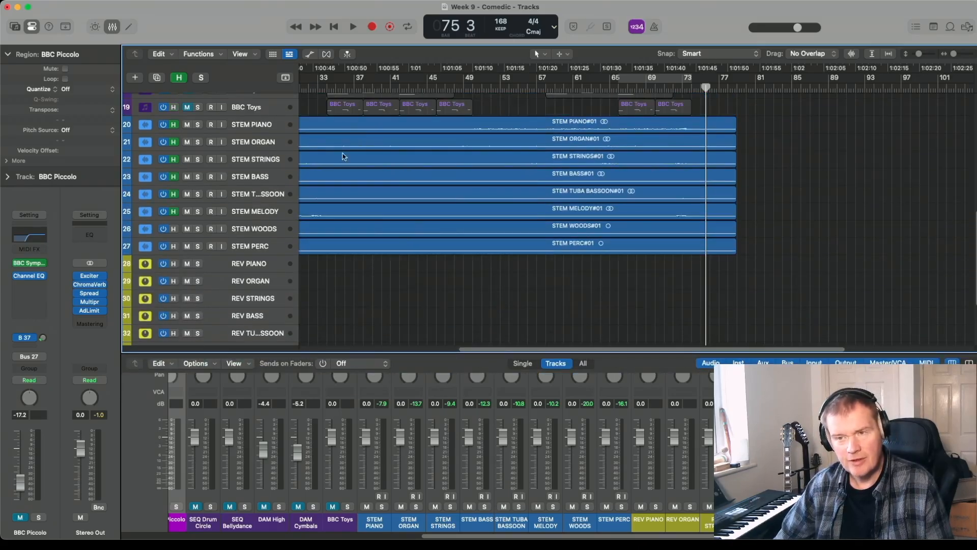
scroll(376, 219, up, 3)
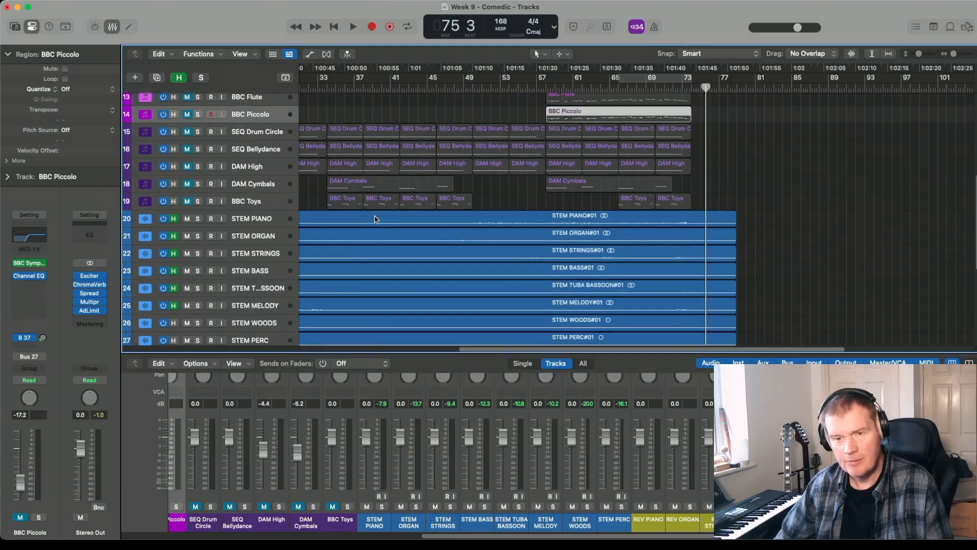
scroll(376, 219, down, 1)
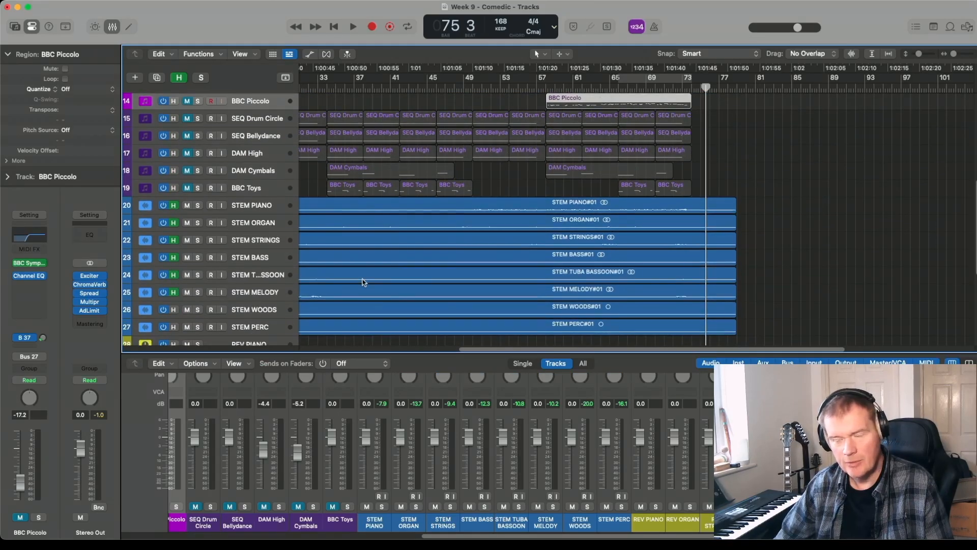
scroll(362, 282, down, 4)
scroll(362, 284, up, 2)
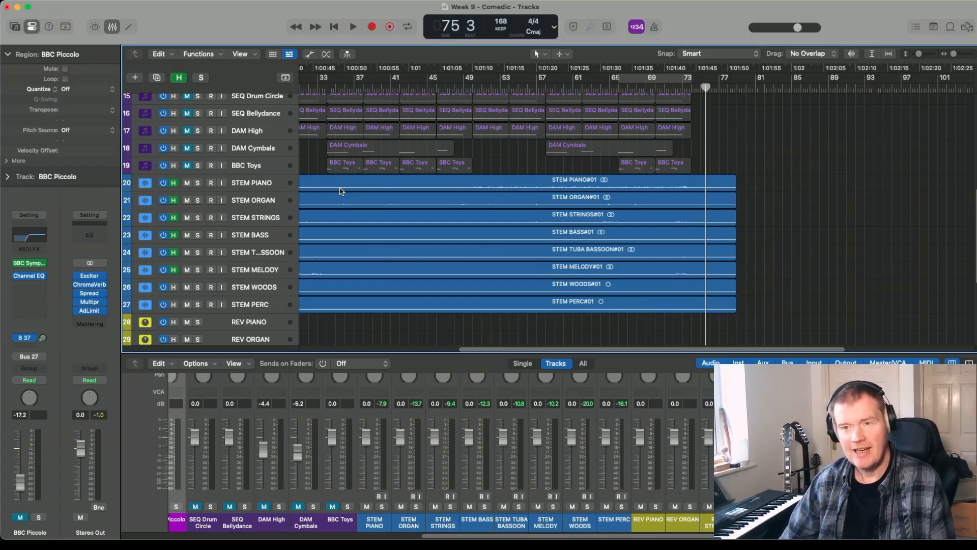
- Fit the whole arrangement in view and play the mastered stems through to the ending
scroll(340, 191, left, 10)
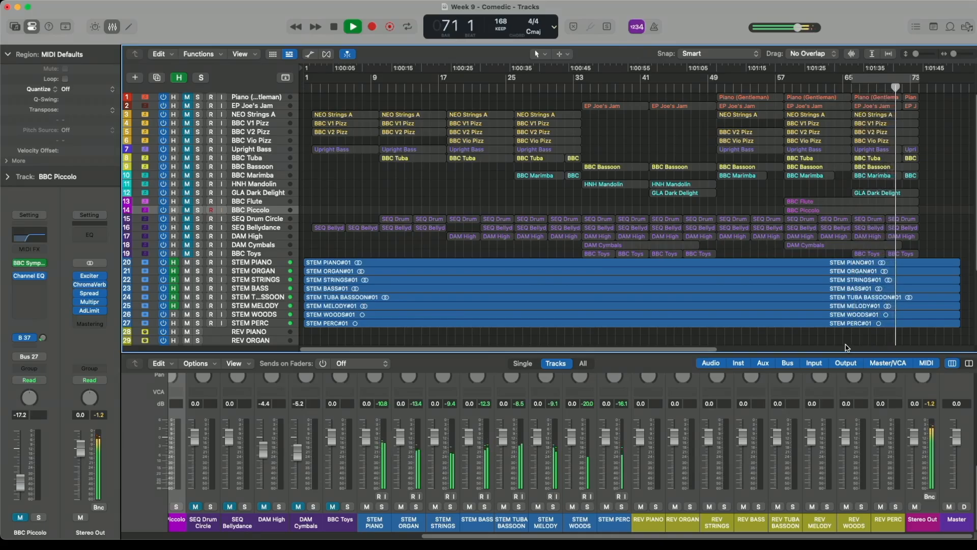
click(847, 348)
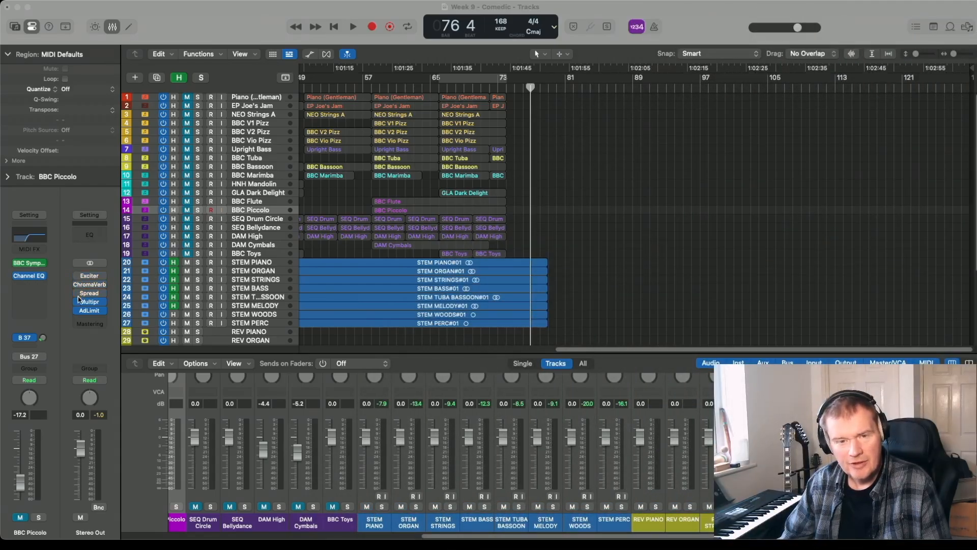
- Bypass all Stereo Out plug-ins and set the cycle range over the whole piece, from bar 1 to about bar 76
click(497, 54)
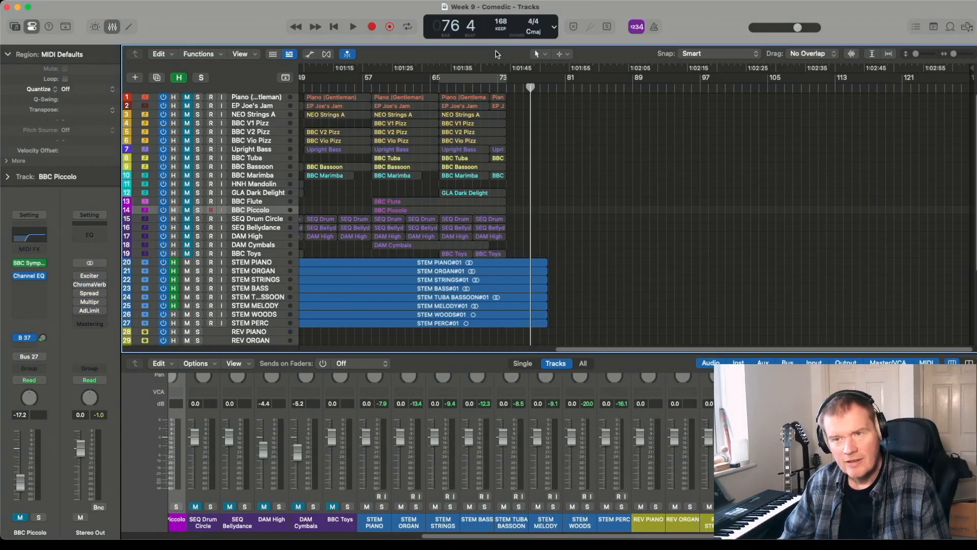
click(489, 80)
drag(308, 83, 299, 84)
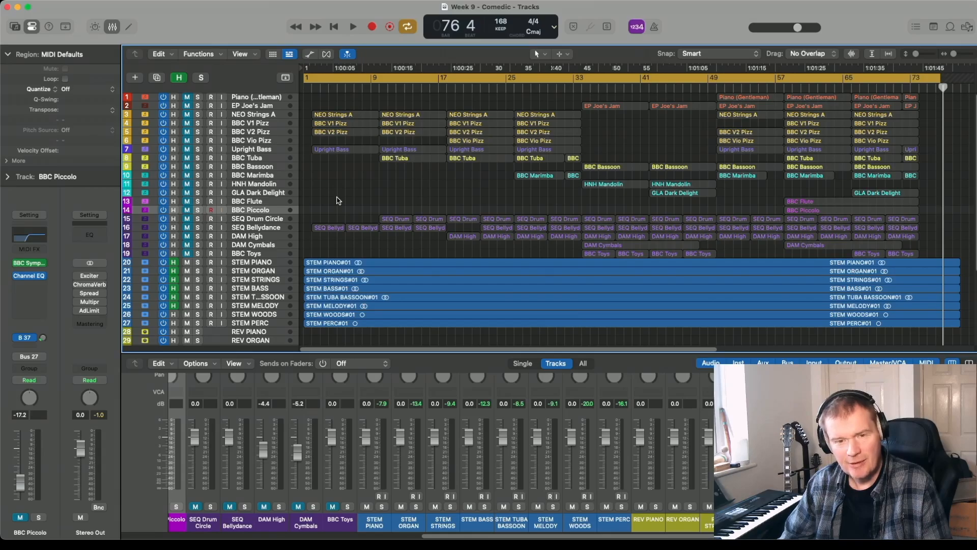
- Add Mastering Assistant to Stereo Out, analyse the cycled piece with the Transparent character and close its window
click(89, 324)
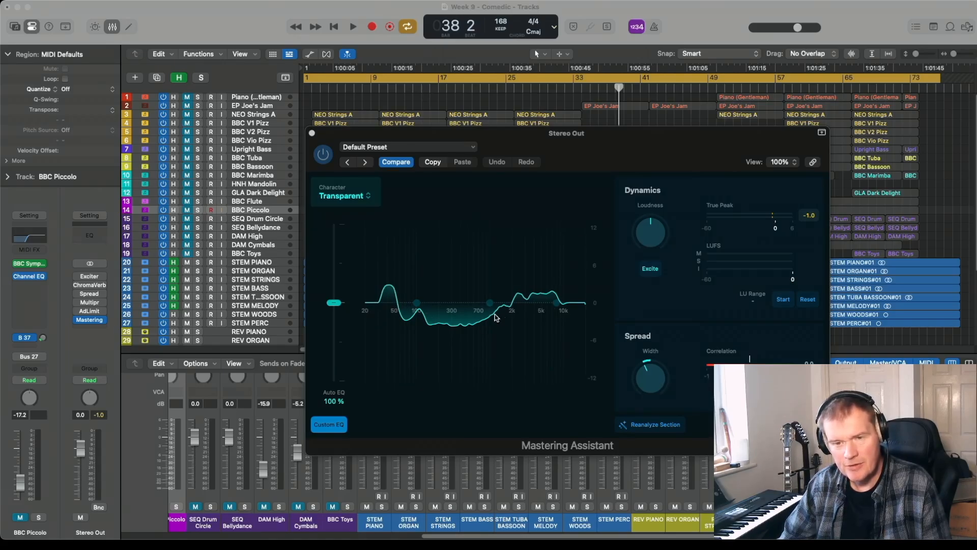
click(312, 133)
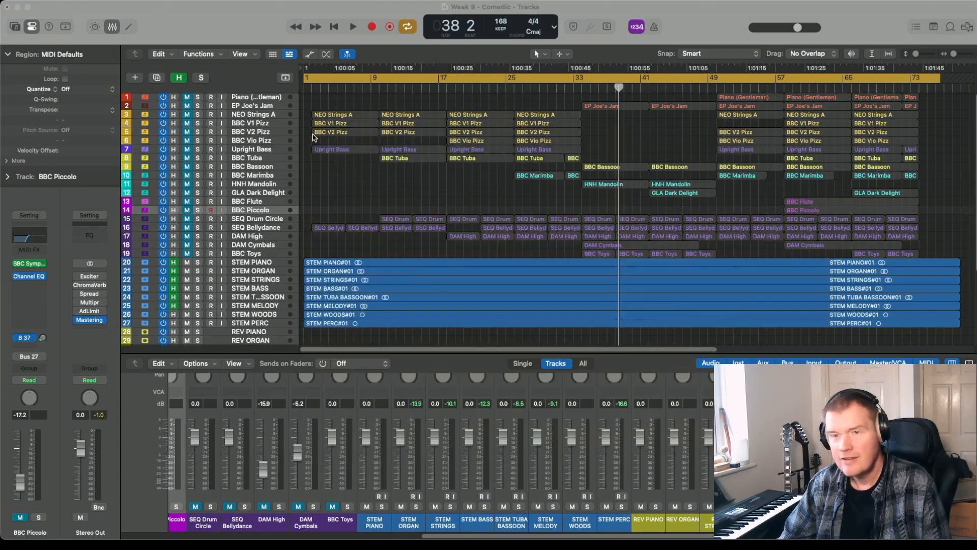